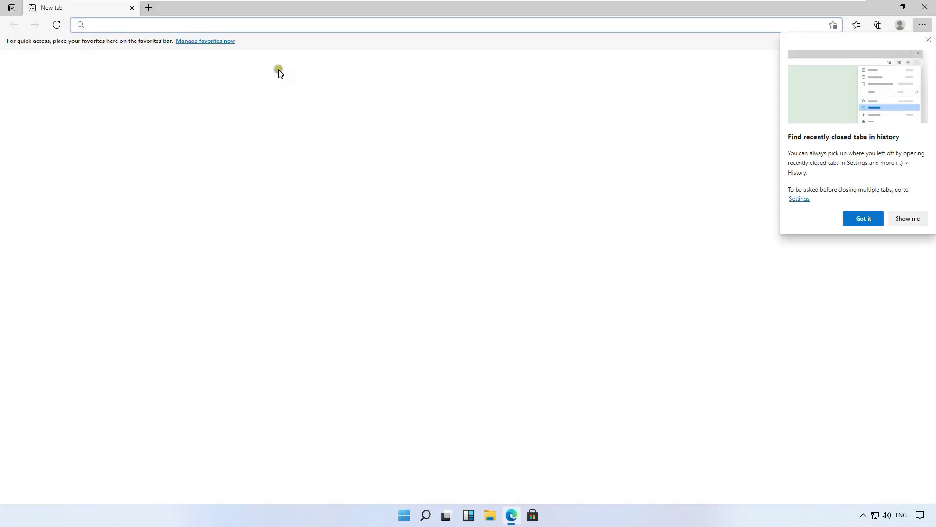
type("g")
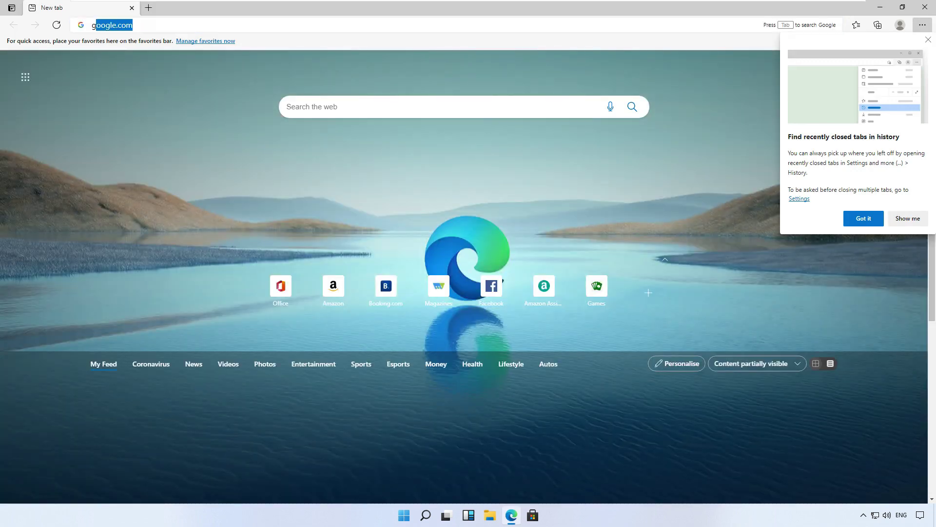
type("oogle.com")
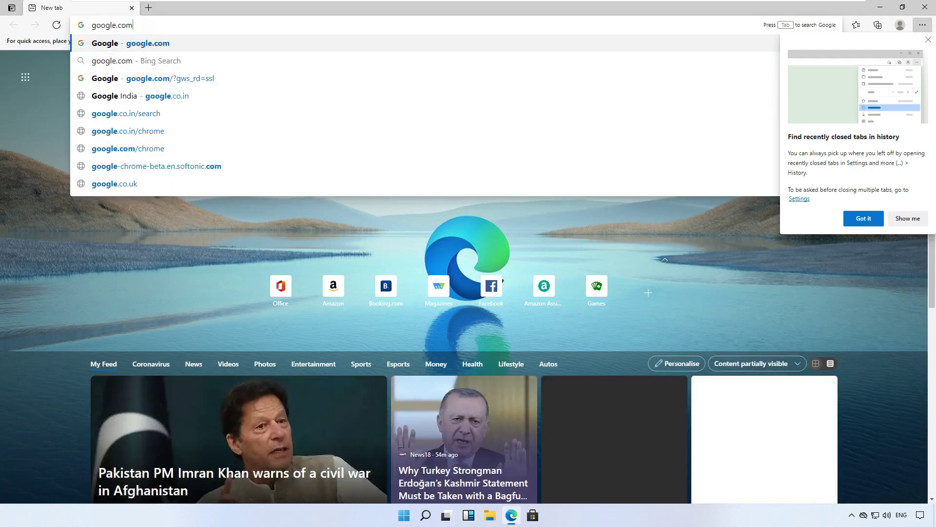
Step: Go to google.com and search for 'download canon ir2525 printer driver'
key("Return")
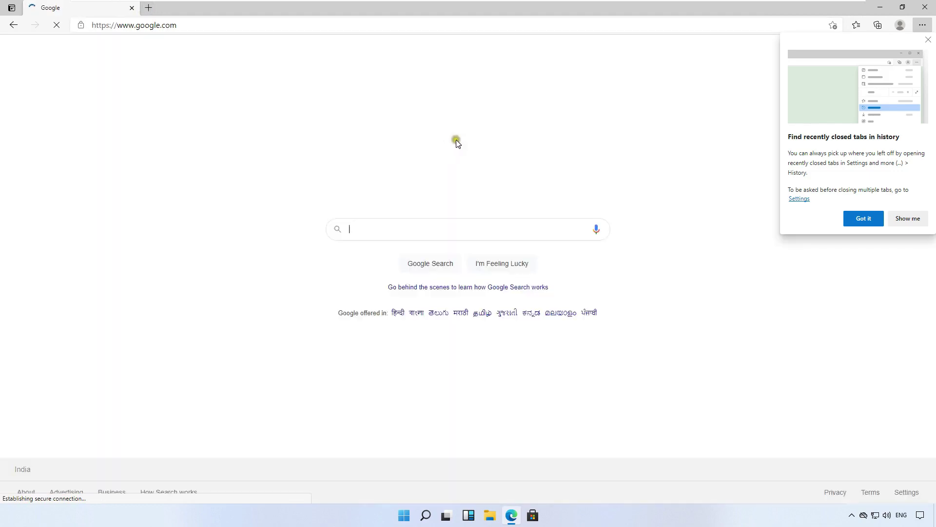
left_click(865, 219)
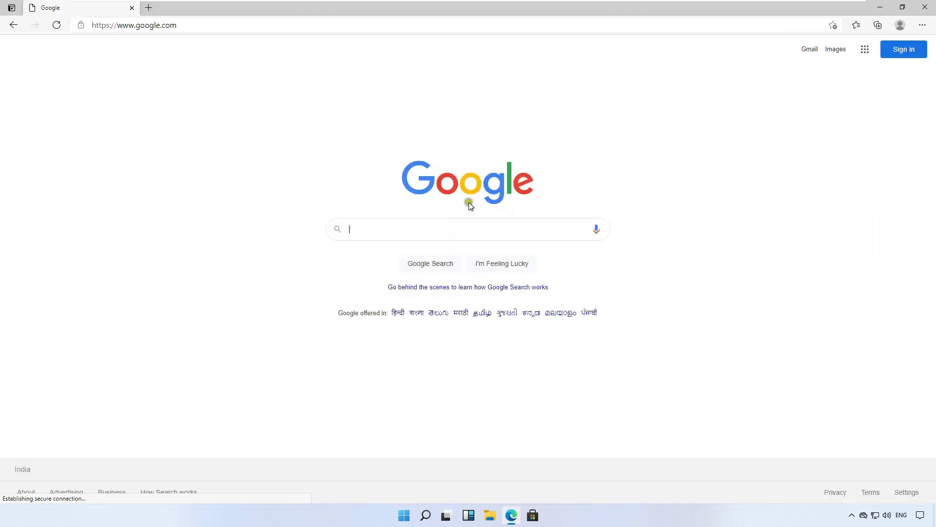
left_click(368, 228)
type("down")
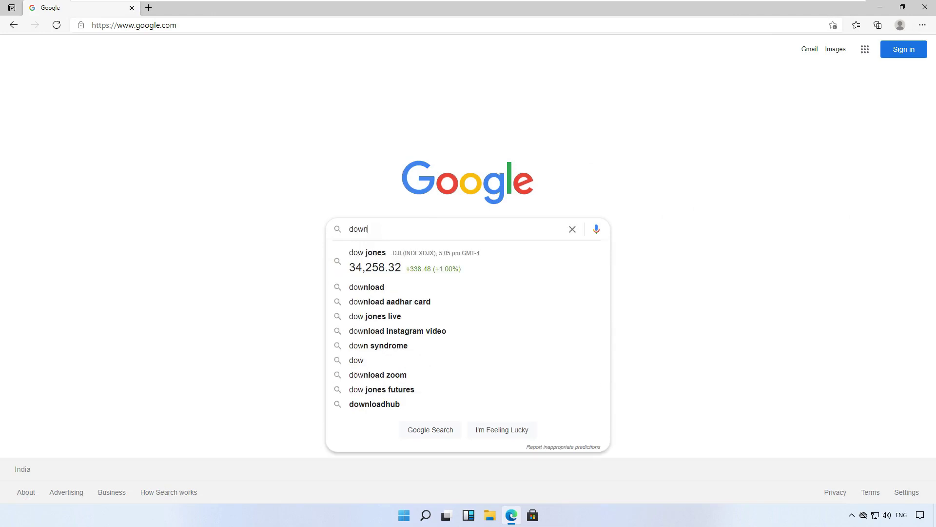
type("load cannon ir")
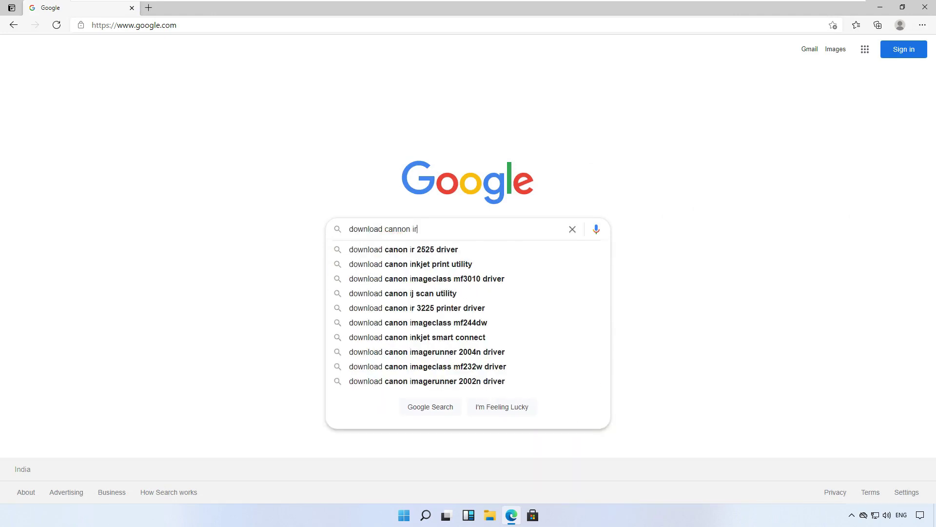
type("252")
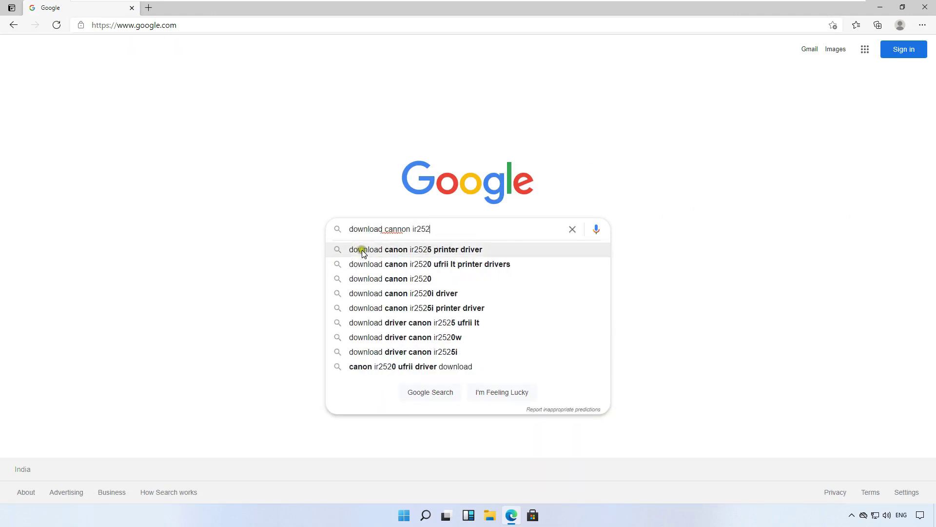
left_click(440, 253)
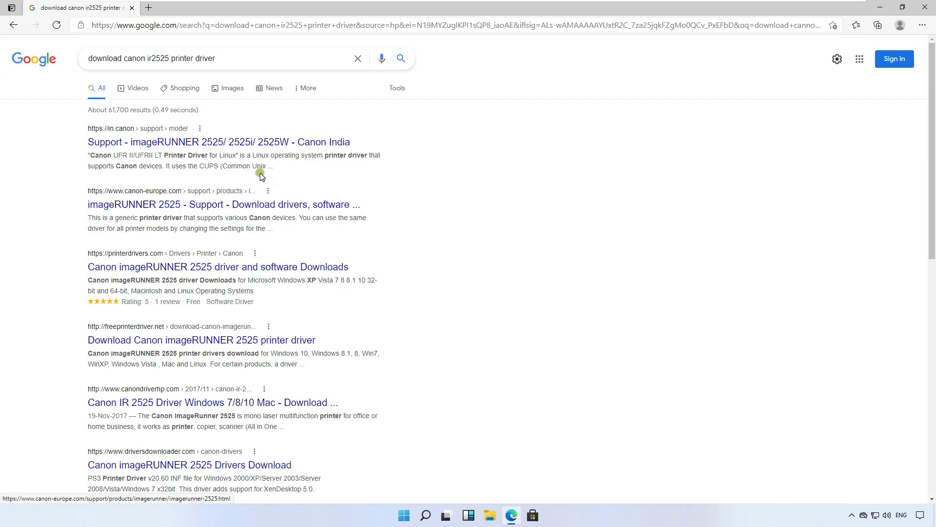
Step: Open the Canon India imageRUNNER 2525 support page and filter its drivers to Windows 10
left_click(224, 146)
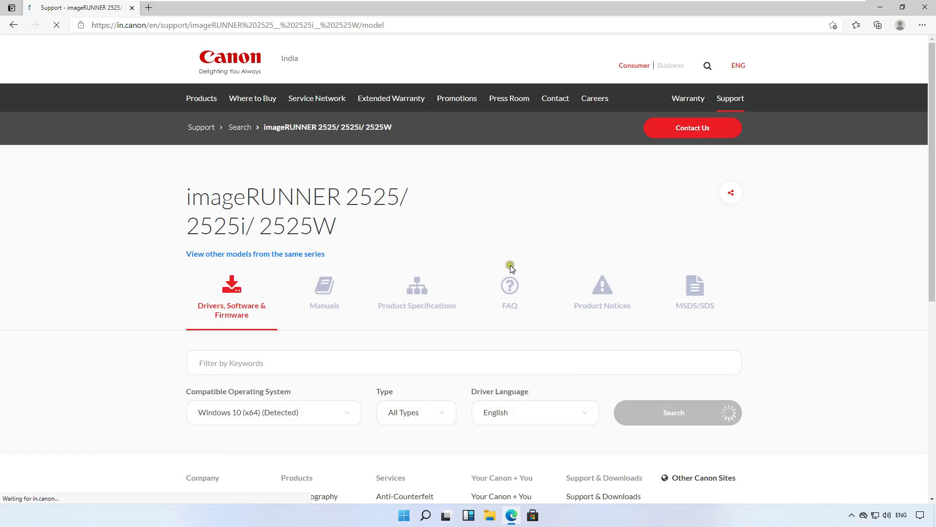
scroll(506, 274, "down", 2)
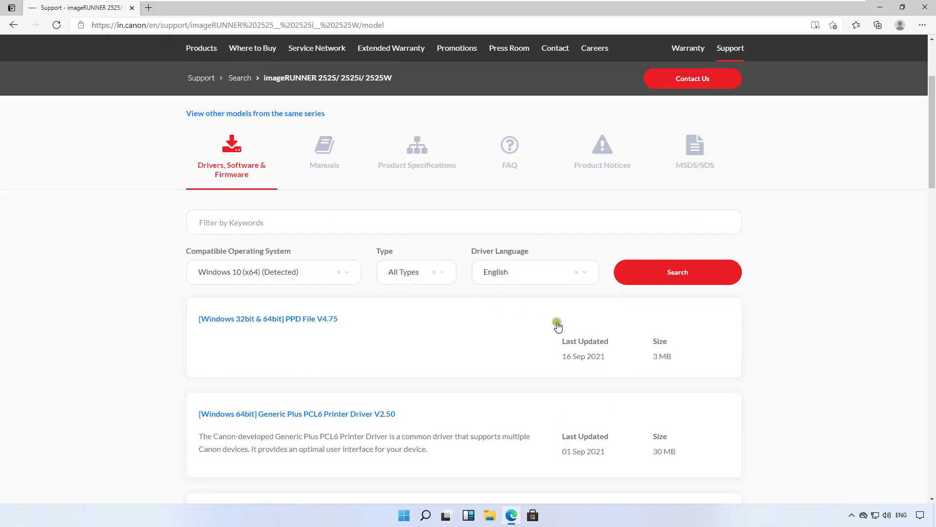
scroll(425, 326, "down", 1)
scroll(425, 325, "down", 1)
scroll(414, 324, "down", 1)
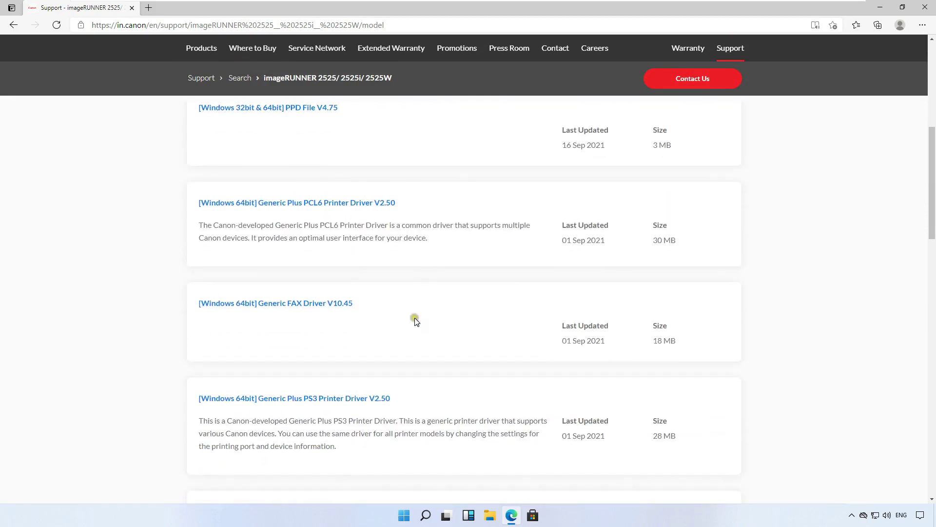
scroll(414, 319, "down", 1)
scroll(415, 320, "down", 1)
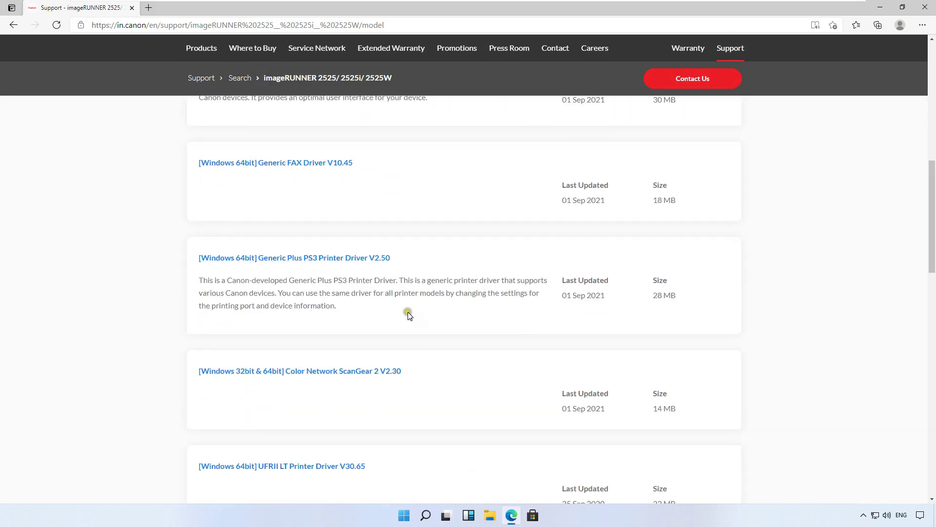
scroll(399, 296, "up", 2)
scroll(385, 279, "up", 1)
scroll(403, 276, "up", 1)
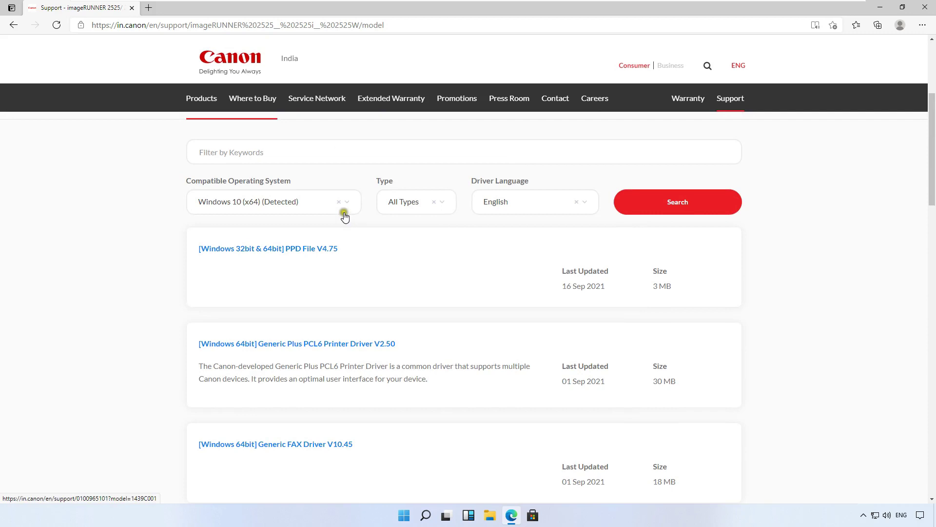
left_click(344, 206)
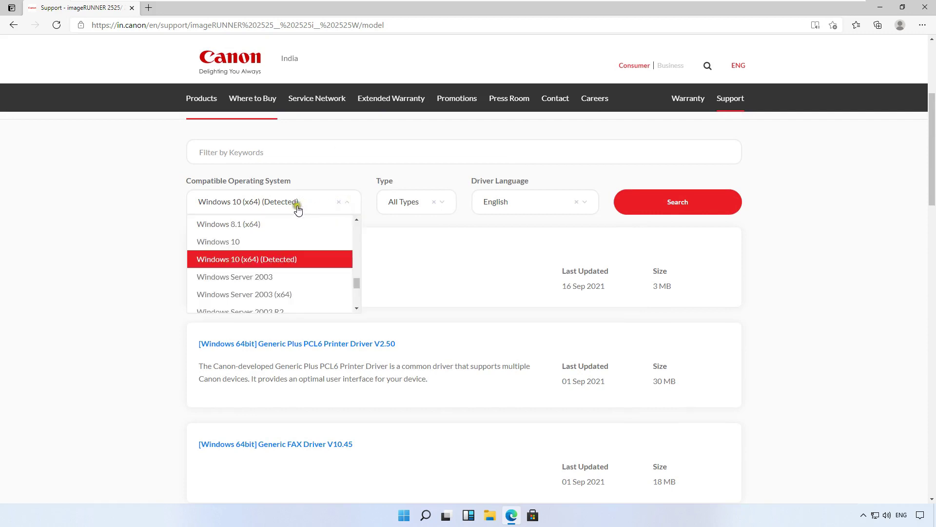
left_click(281, 247)
scroll(273, 279, "down", 2)
scroll(274, 280, "down", 2)
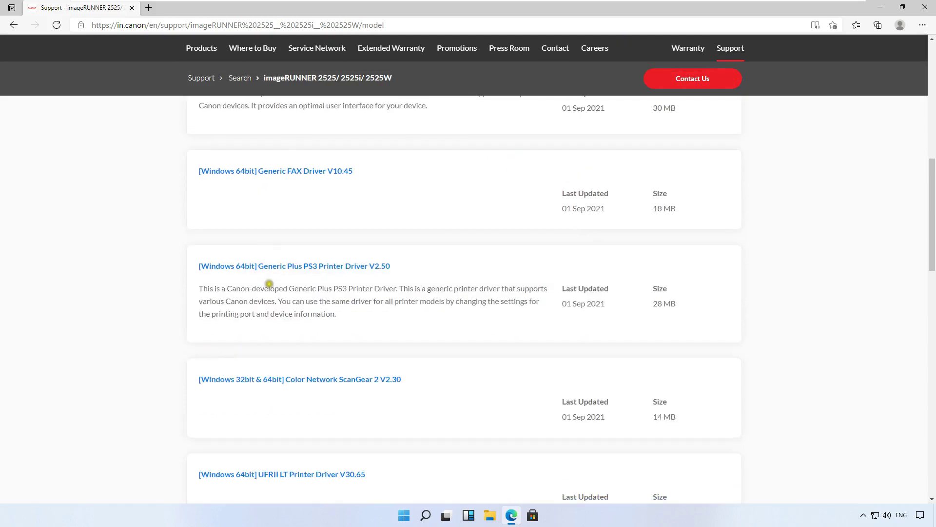
scroll(268, 287, "down", 1)
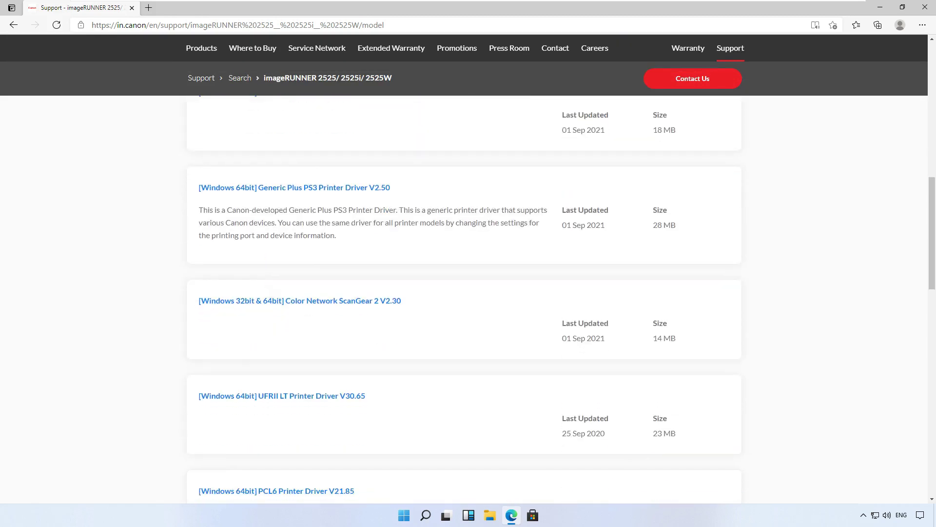
scroll(270, 300, "down", 1)
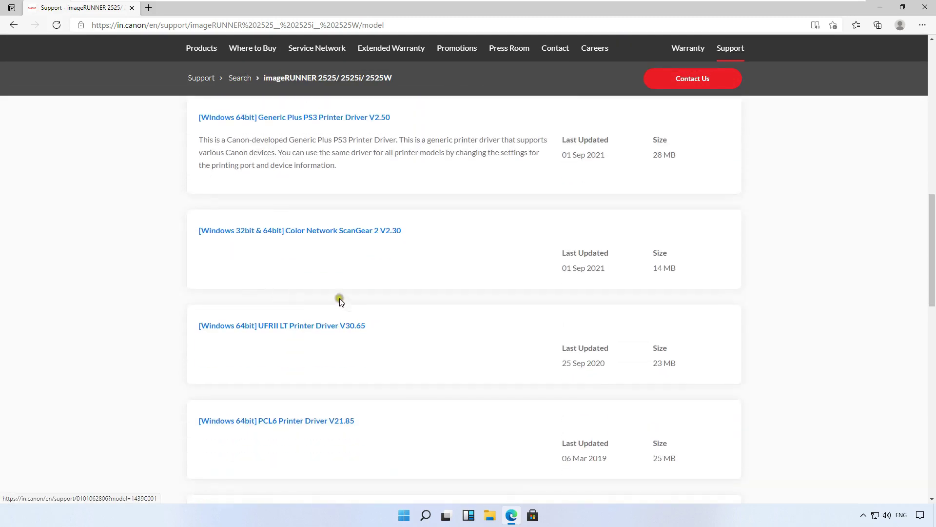
Step: Download UFRIILT_Driver_V3065_W64_00.exe and show it in the Downloads folder
left_click(348, 330)
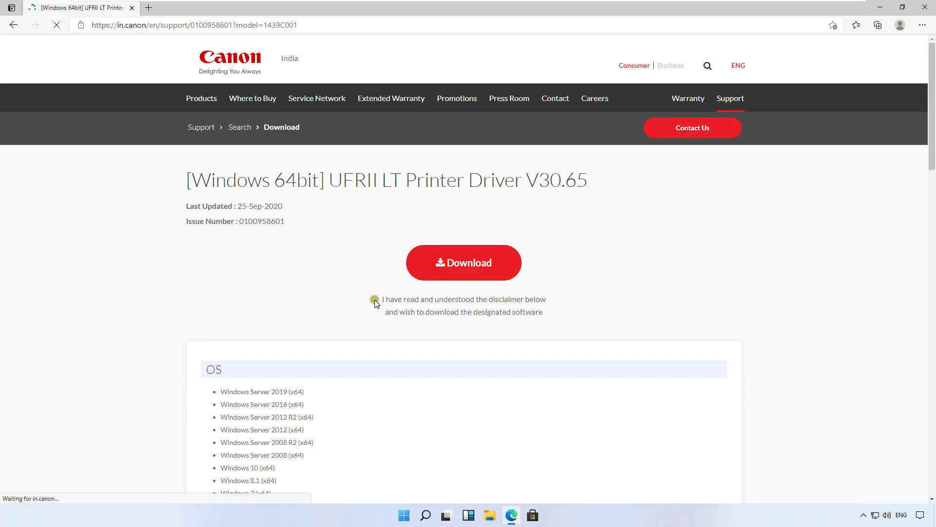
scroll(420, 280, "down", 1)
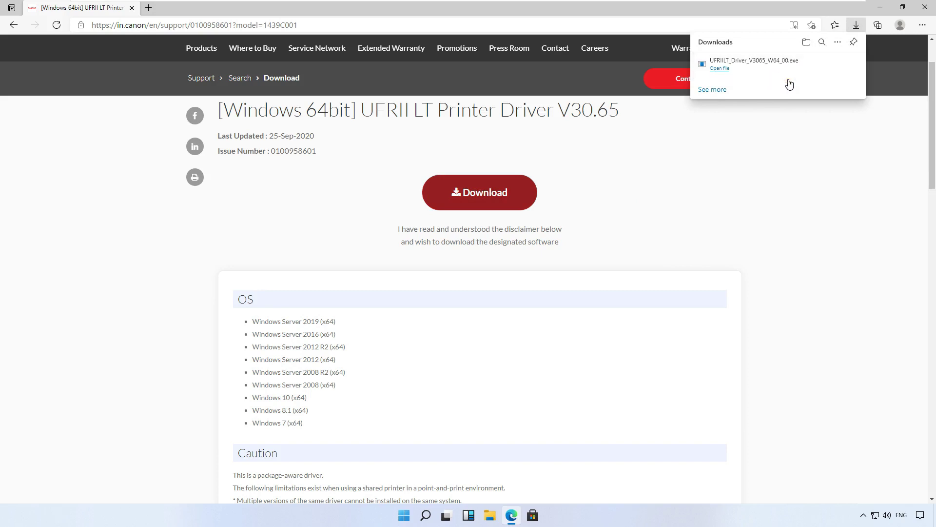
left_click(721, 72)
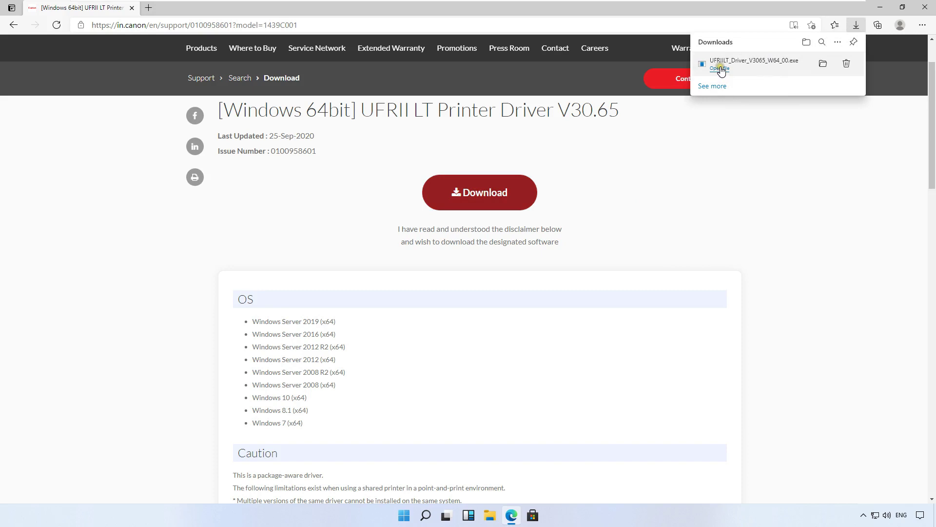
scroll(721, 81, "down", 2)
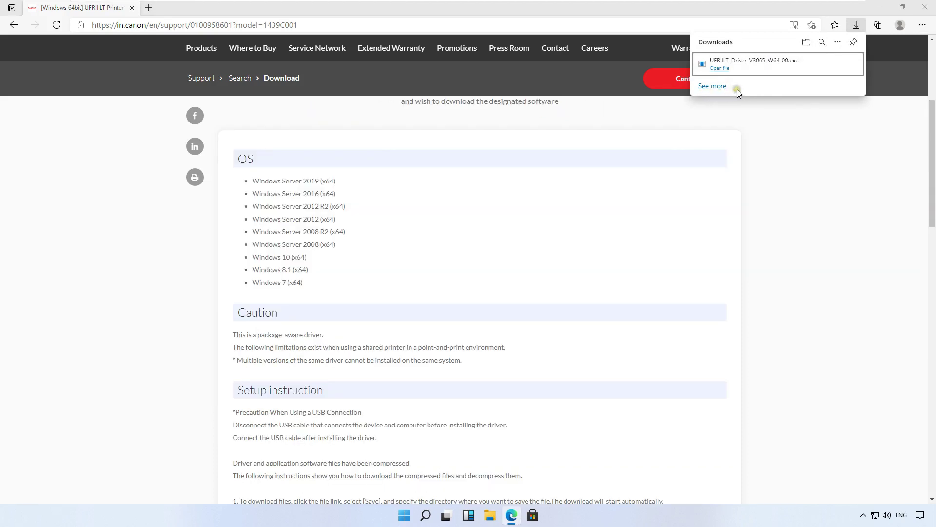
left_click(805, 44)
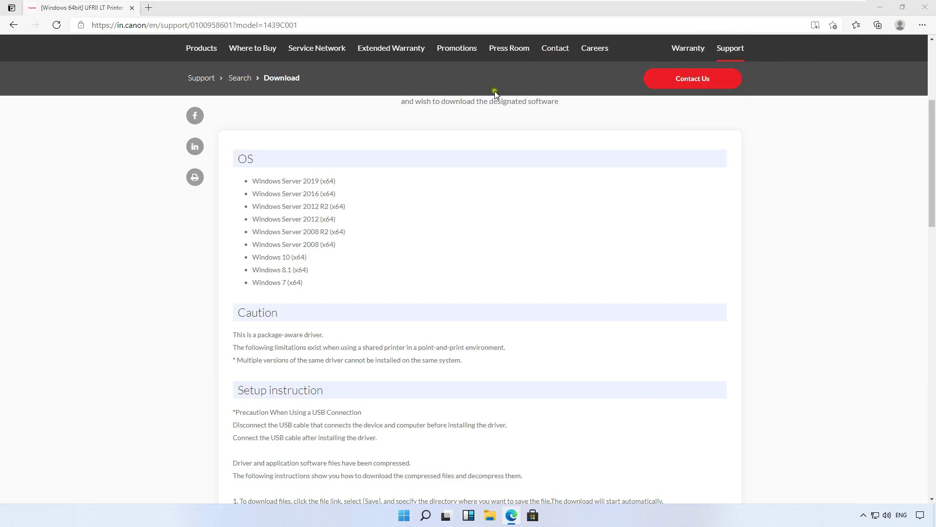
Step: Run the downloaded installer, allow UAC, and let it unzip the driver files
left_click(326, 234)
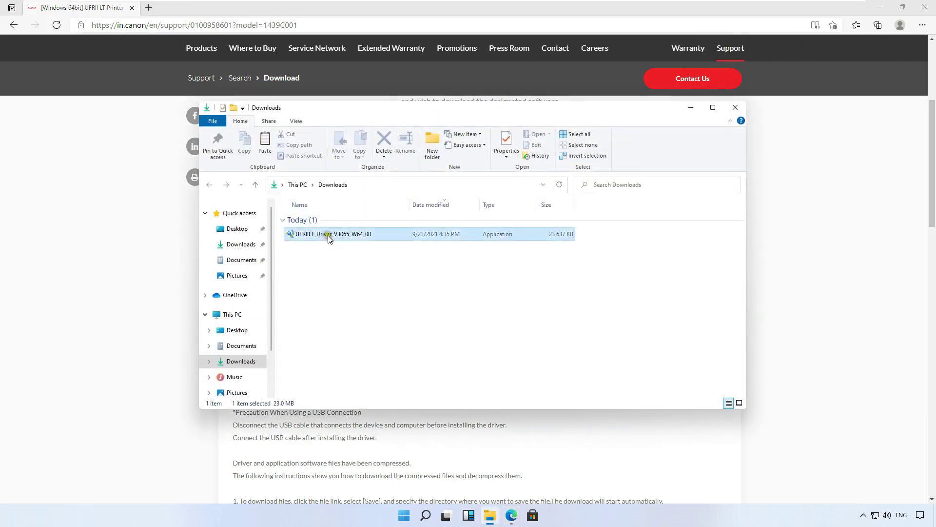
right_click(356, 234)
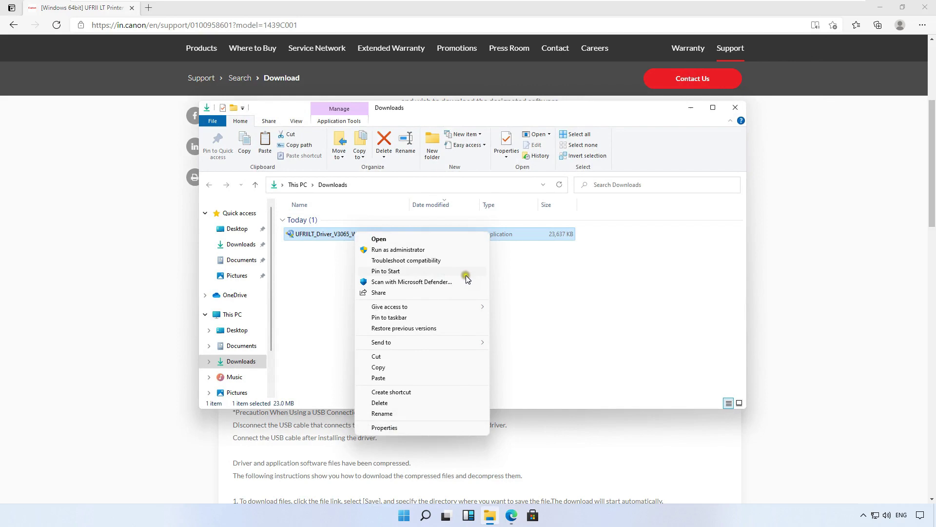
left_click(381, 238)
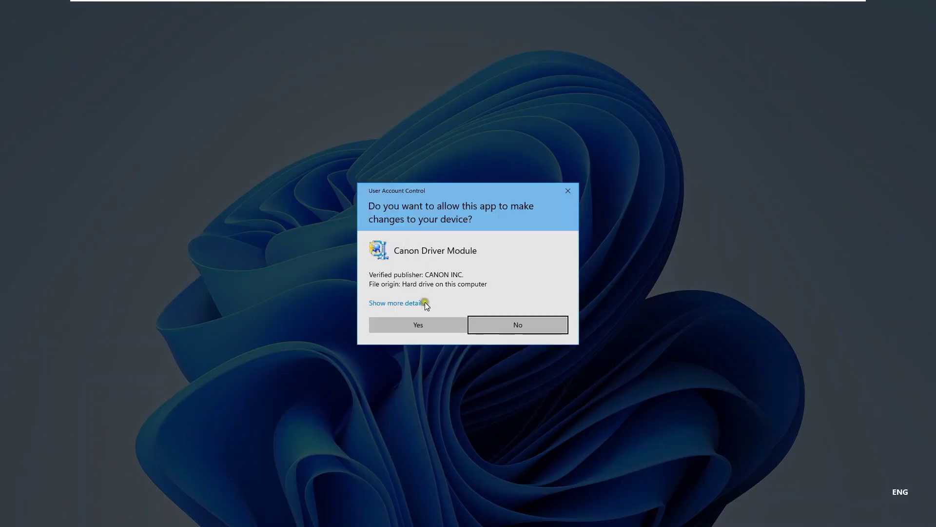
left_click(422, 322)
left_click(421, 324)
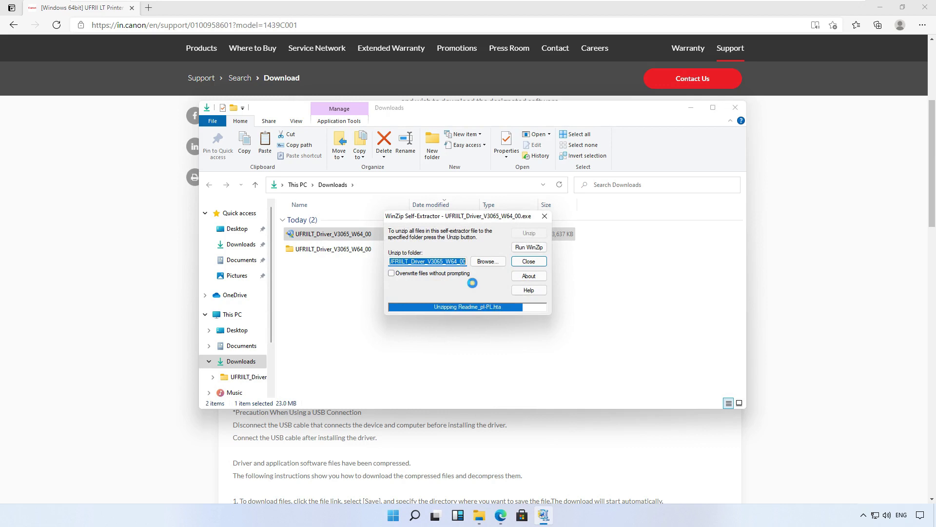
left_click(418, 306)
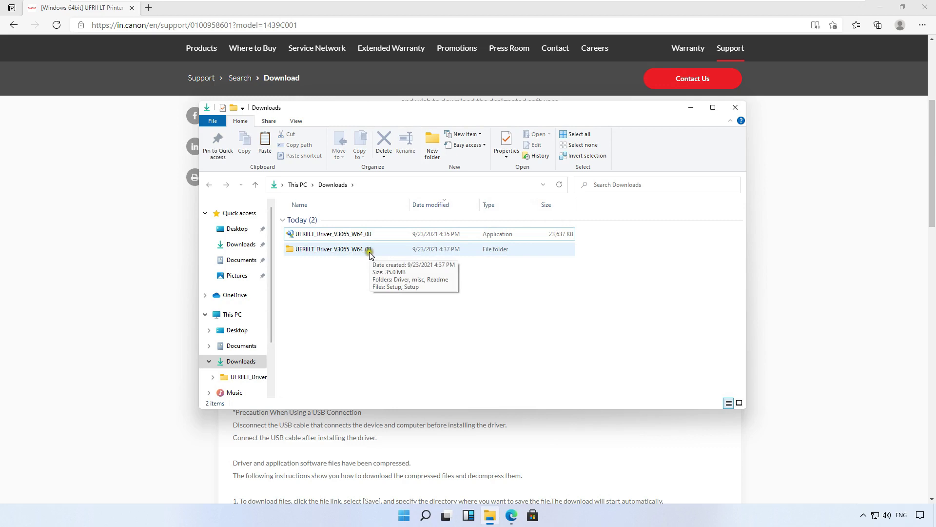
Step: Check the extracted UFRIILT_Driver_V3065_W64_00 folder contents, then close Explorer
double_click(355, 253)
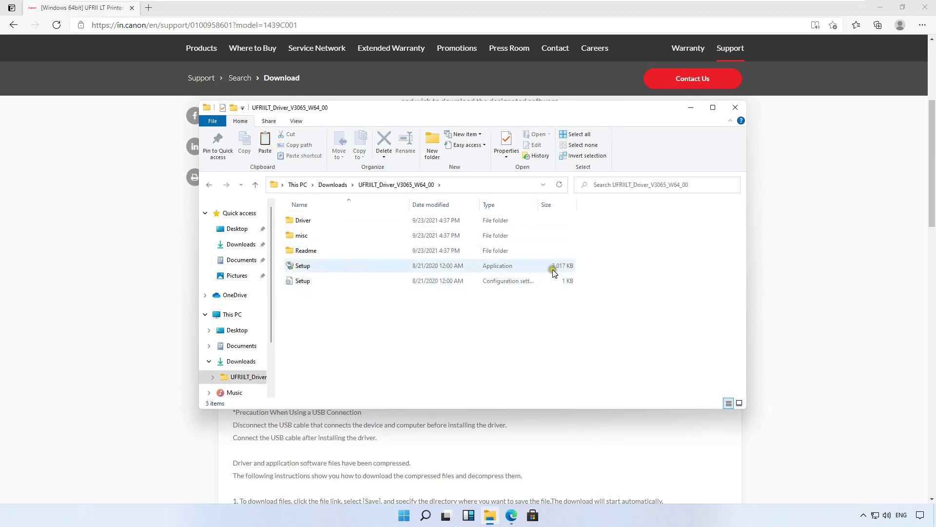
left_click(740, 110)
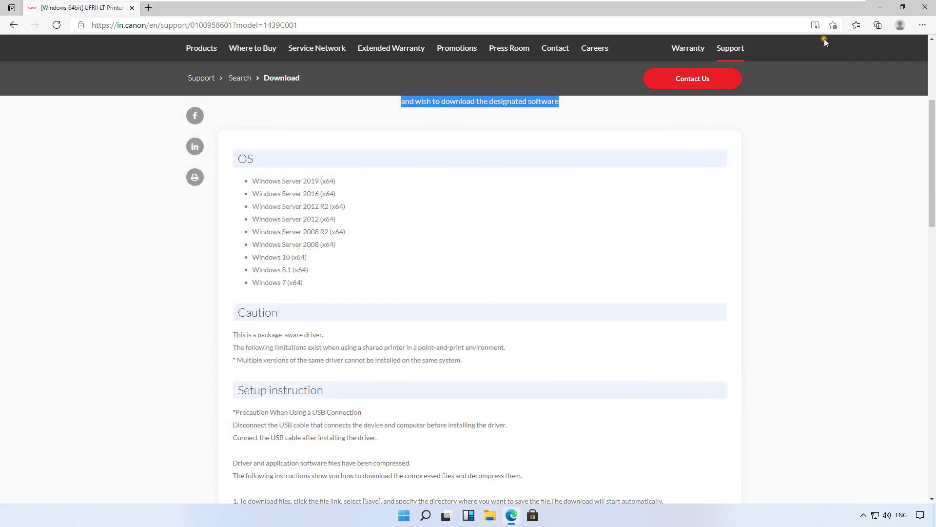
Step: Minimise the browser and launch Control Panel via the Run box with 'control'
left_click(879, 10)
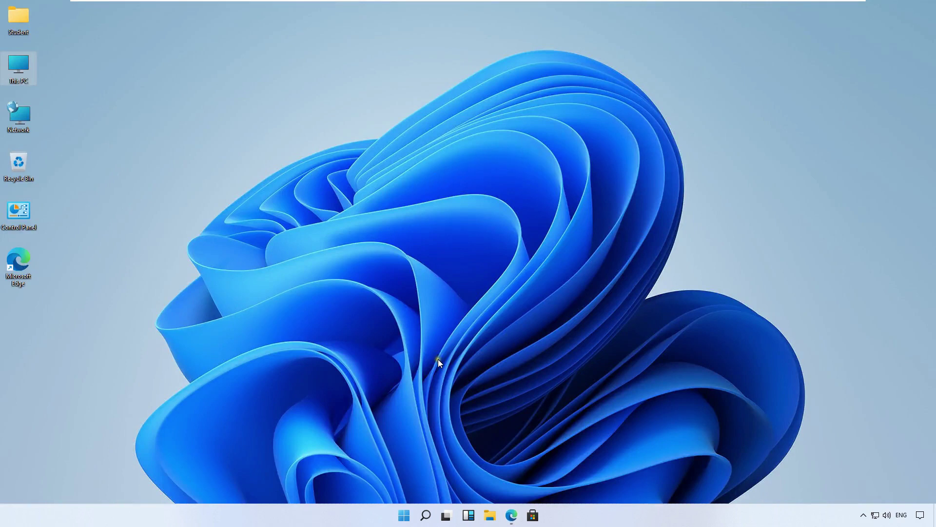
right_click(404, 515)
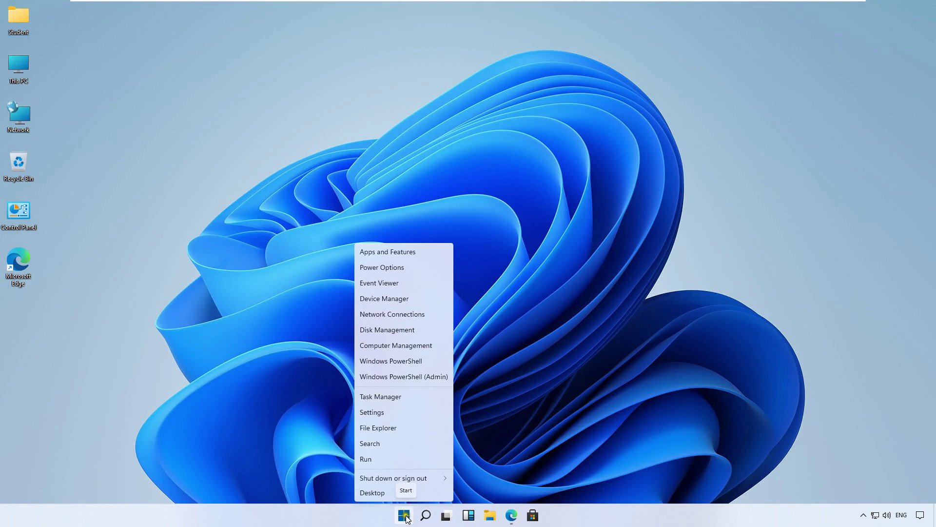
left_click(373, 459)
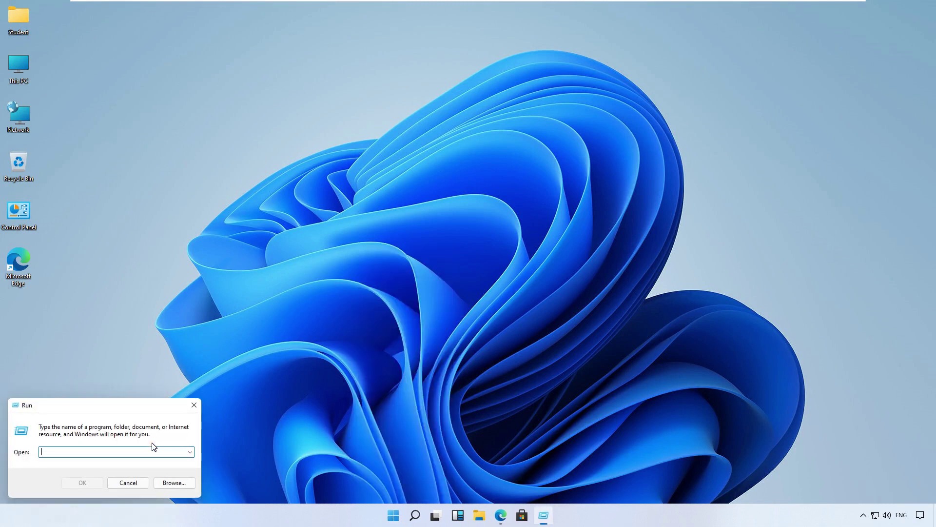
type("control")
key("Return")
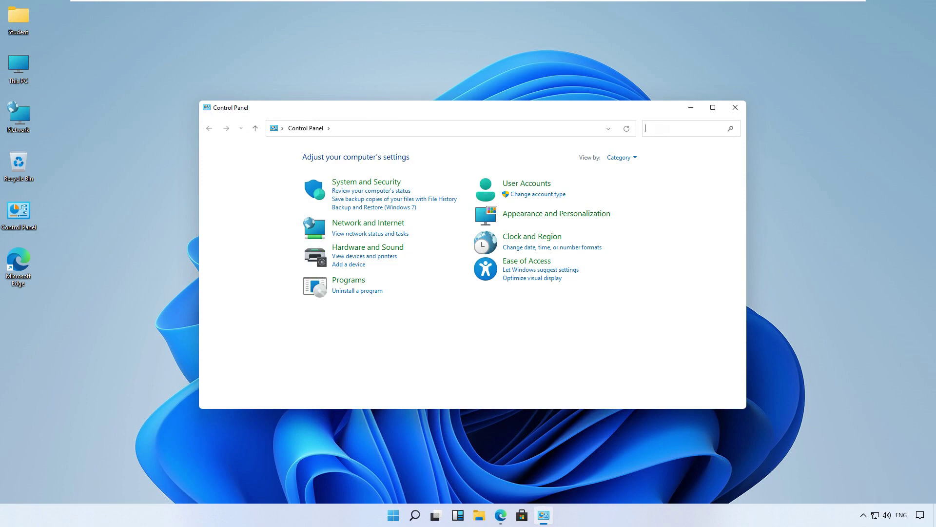
type("printer")
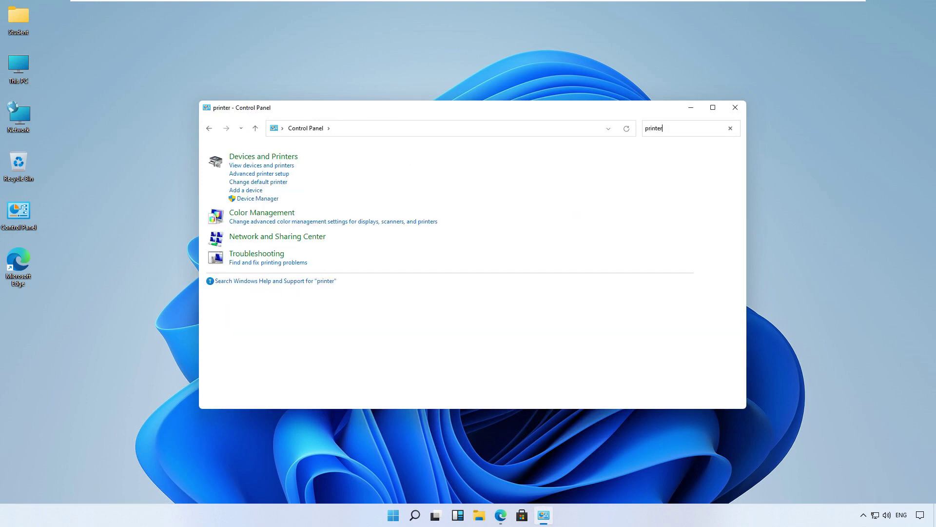
Step: From Devices and Printers, start adding an unlisted printer by TCP/IP address
left_click(271, 156)
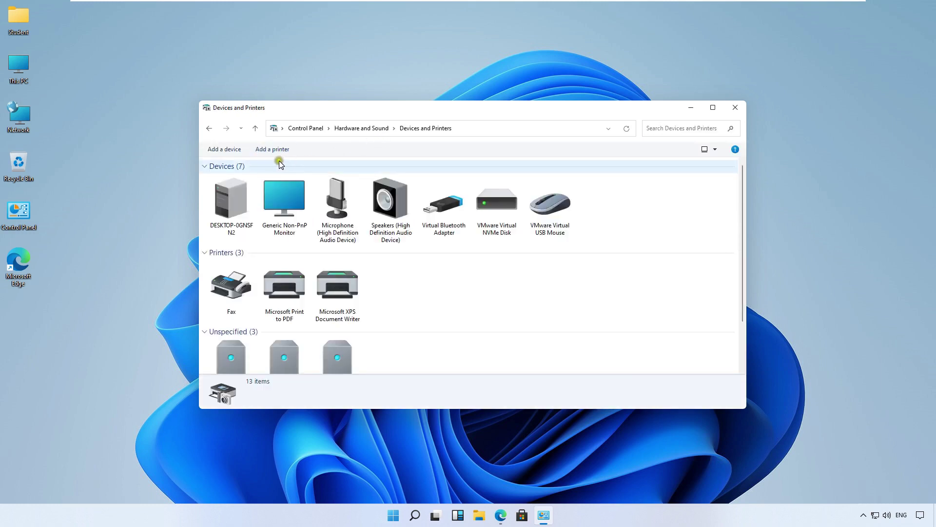
left_click(273, 151)
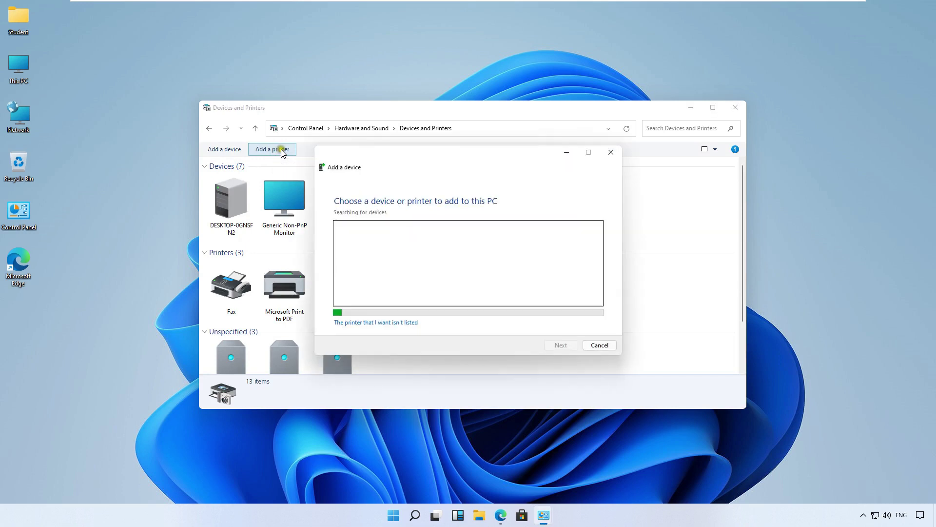
left_click(357, 328)
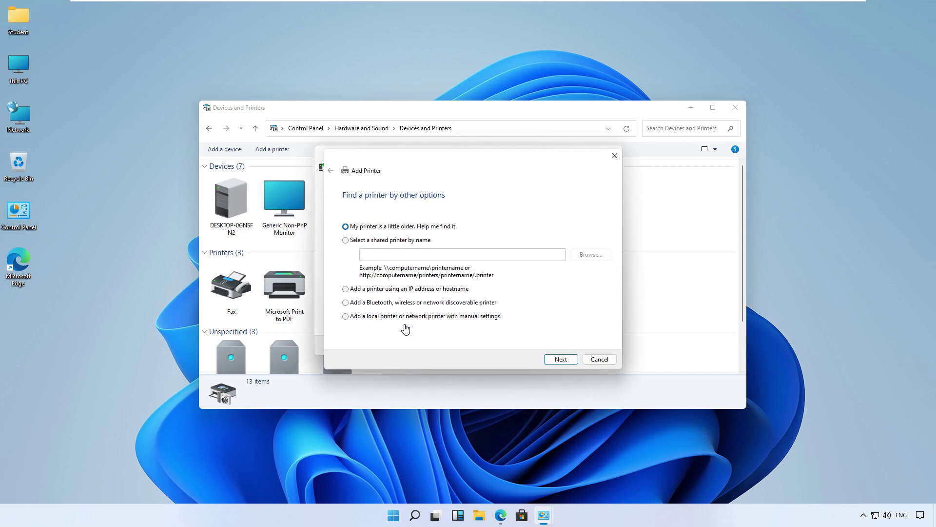
left_click(404, 327)
left_click(346, 290)
left_click(558, 359)
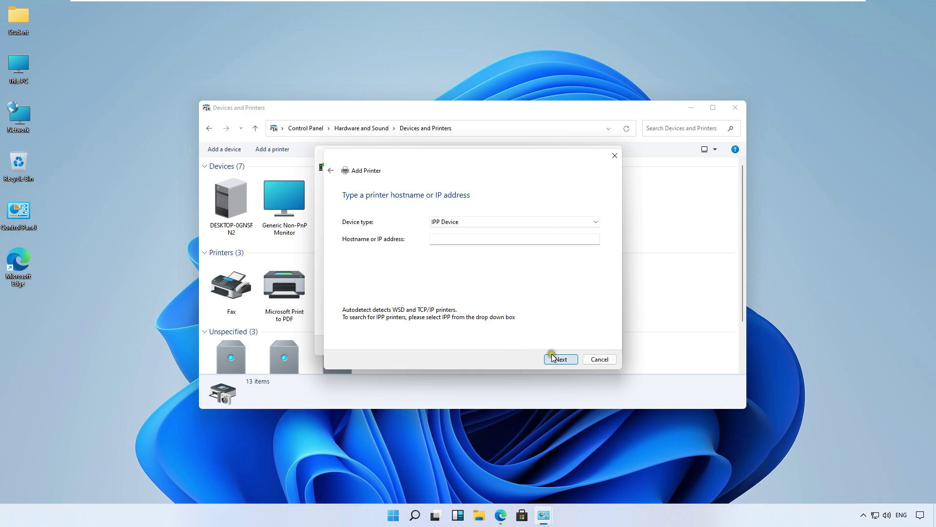
Step: Set device type to TCP/IP Device with address 192.168.1.50 and continue to driver detection
left_click(453, 223)
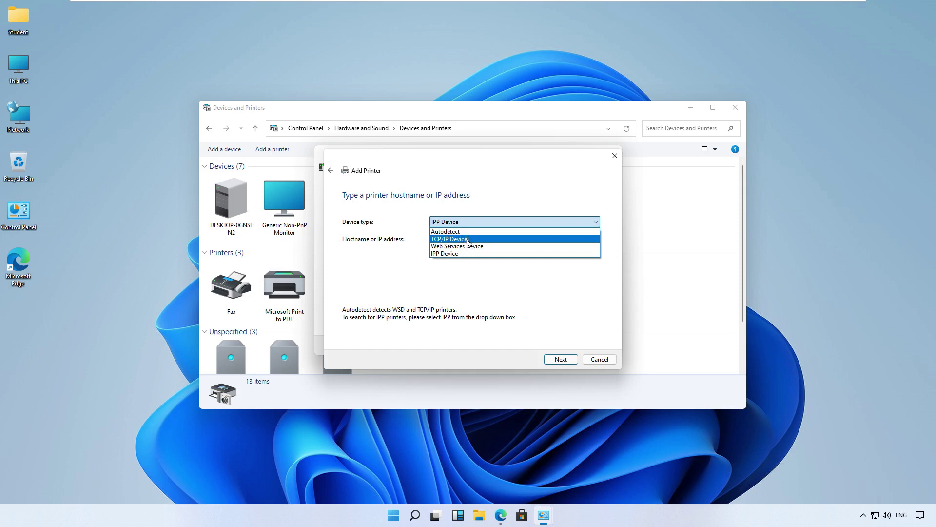
left_click(468, 239)
left_click(454, 239)
type("192.168.1.50")
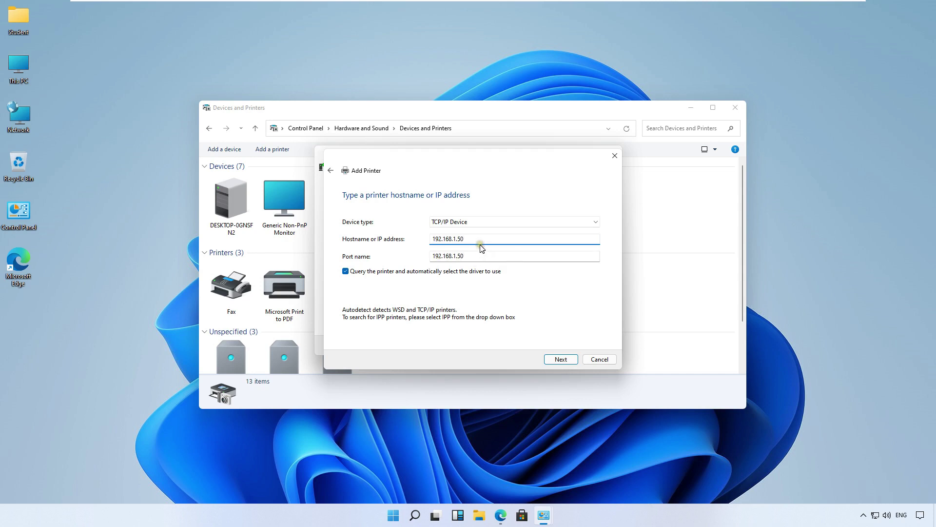
left_click(556, 361)
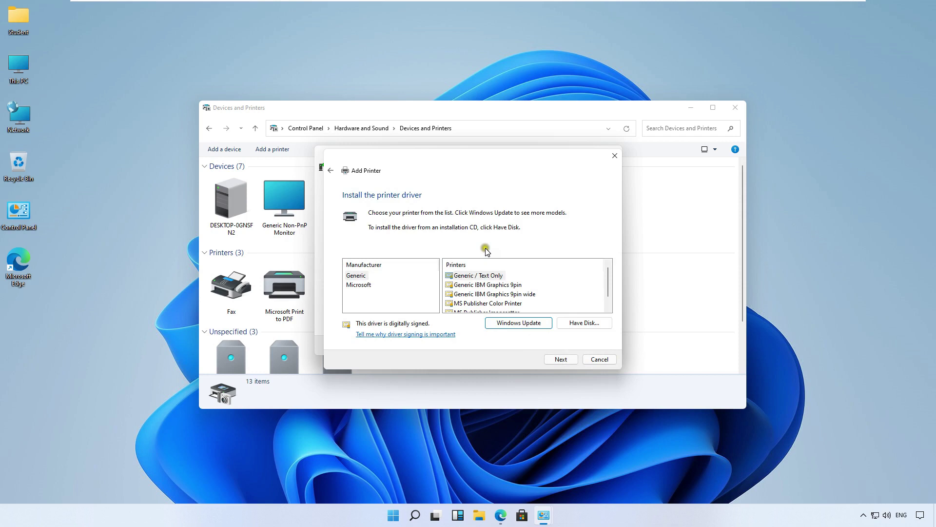
Step: Via Have Disk, browse to Downloads\UFRIILT_Driver_V3065_W64_00\Driver and select CNLB0MA64.inf
left_click(584, 322)
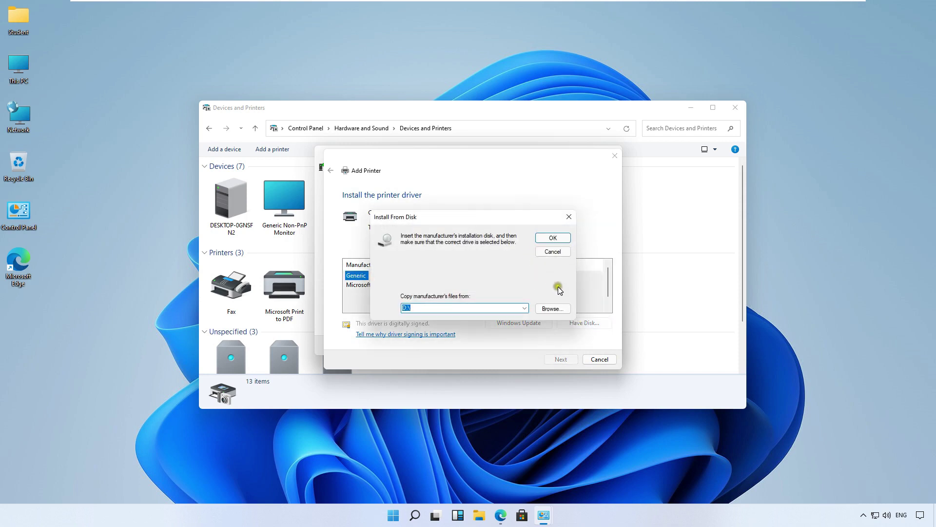
left_click(550, 308)
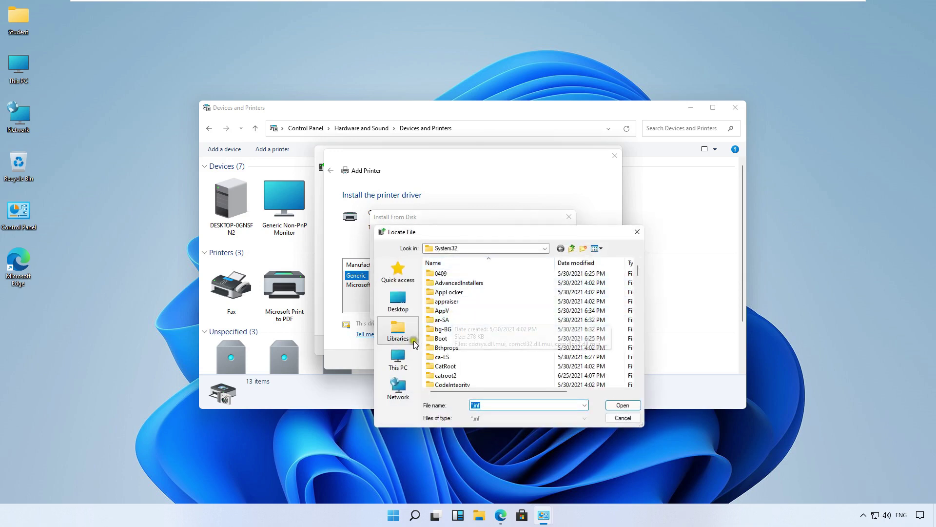
left_click(399, 359)
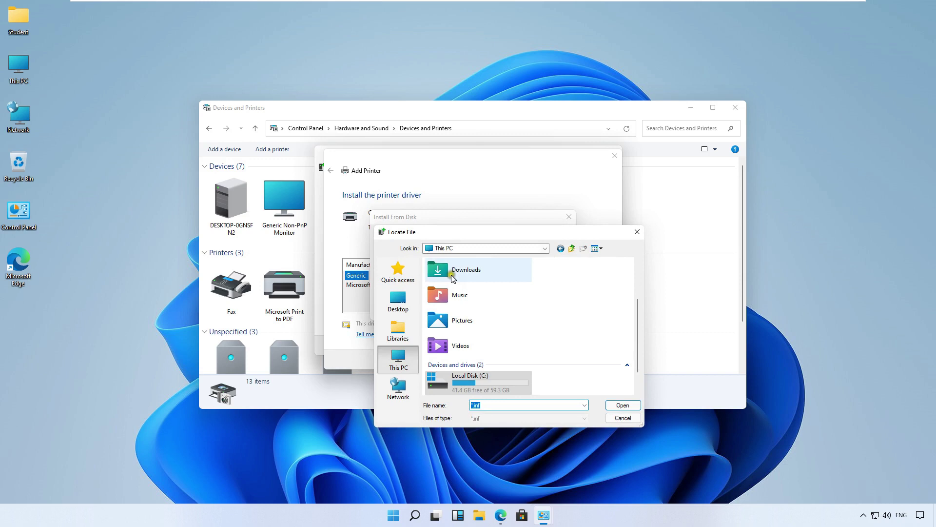
double_click(467, 272)
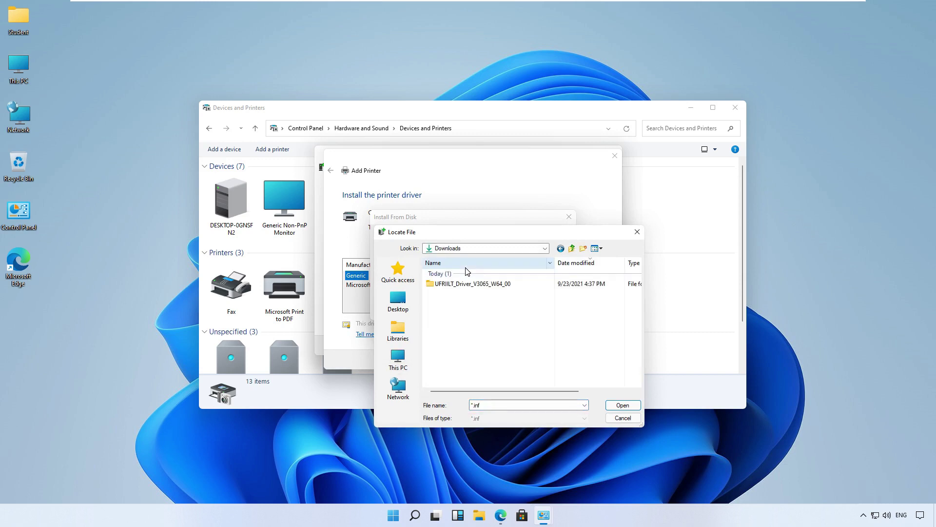
mouse_move(472, 284)
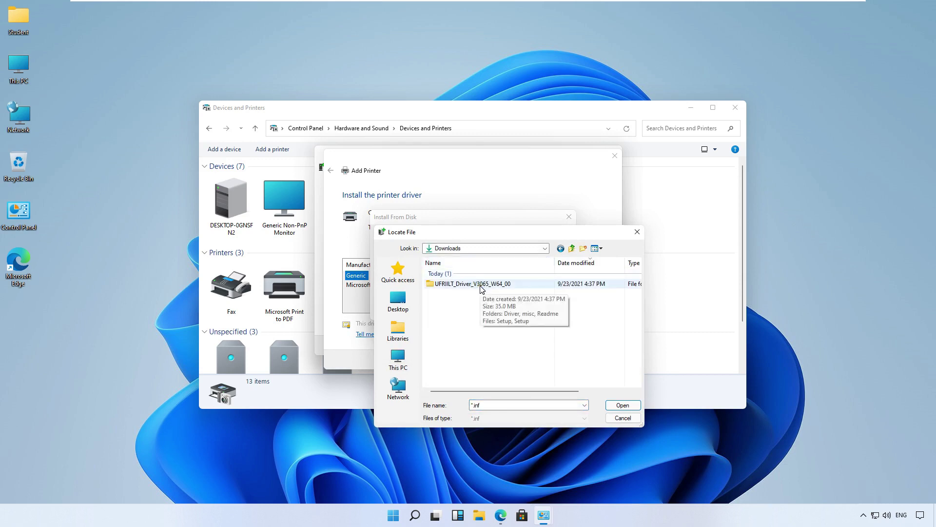
double_click(481, 286)
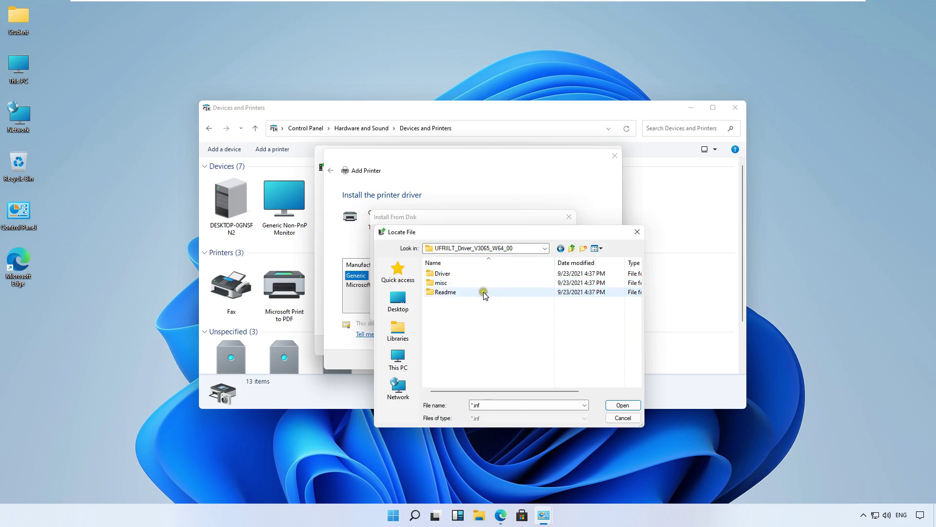
double_click(444, 275)
left_click(458, 275)
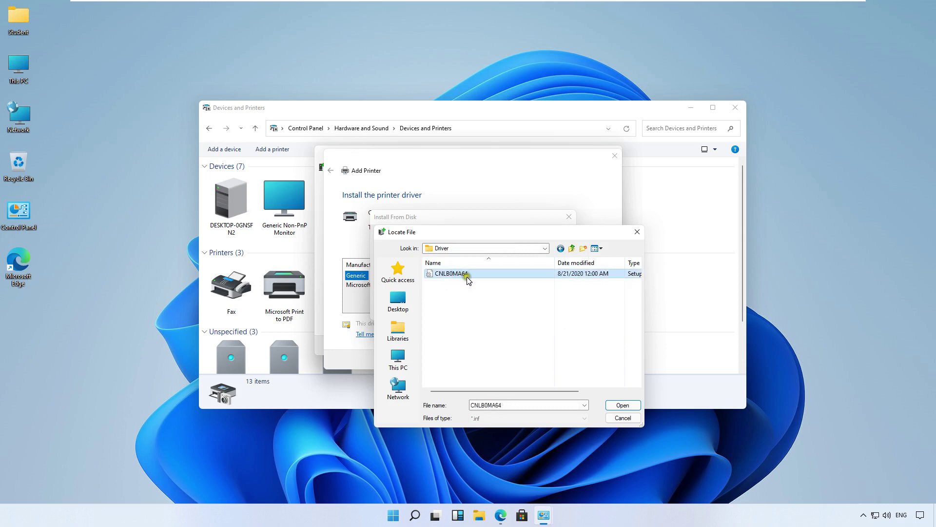
left_click(613, 407)
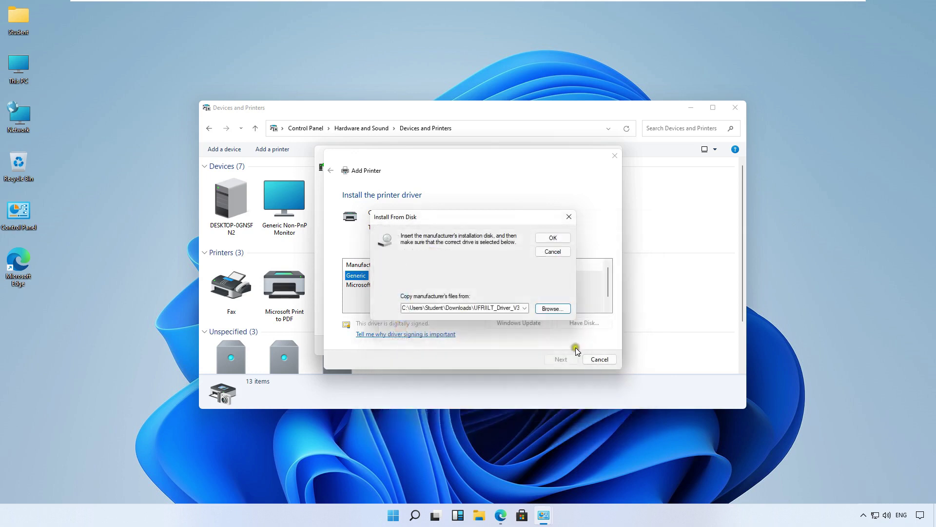
Step: Load the Canon model list and select Canon iR2525/2530 UFRII LT
left_click(551, 240)
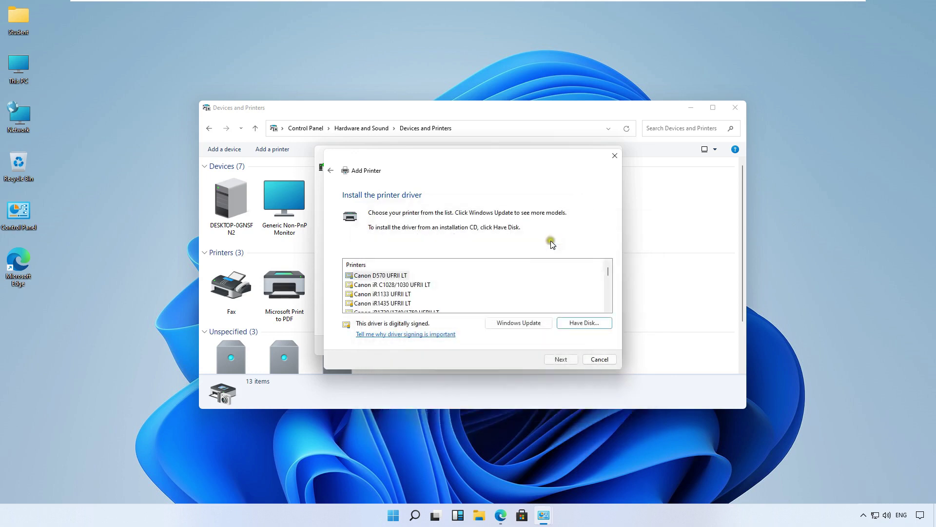
left_click(609, 310)
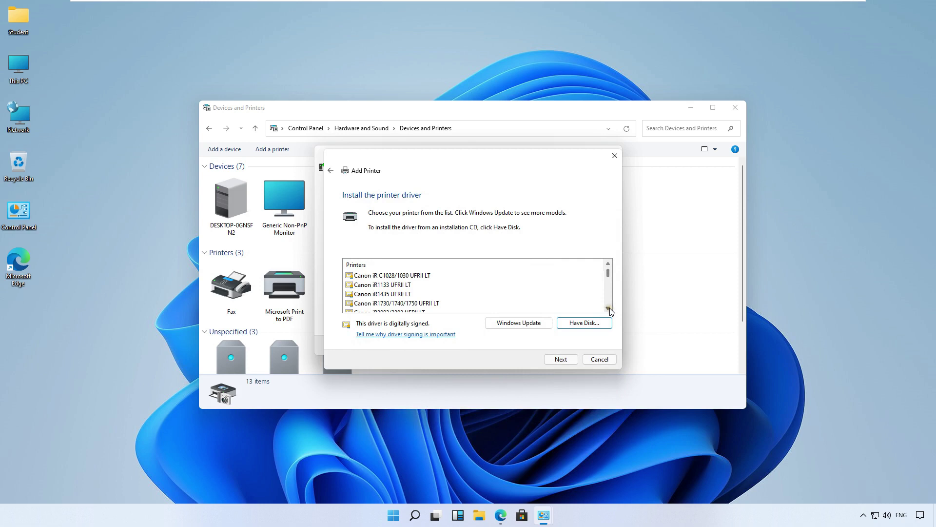
left_click(610, 309)
left_click(609, 309)
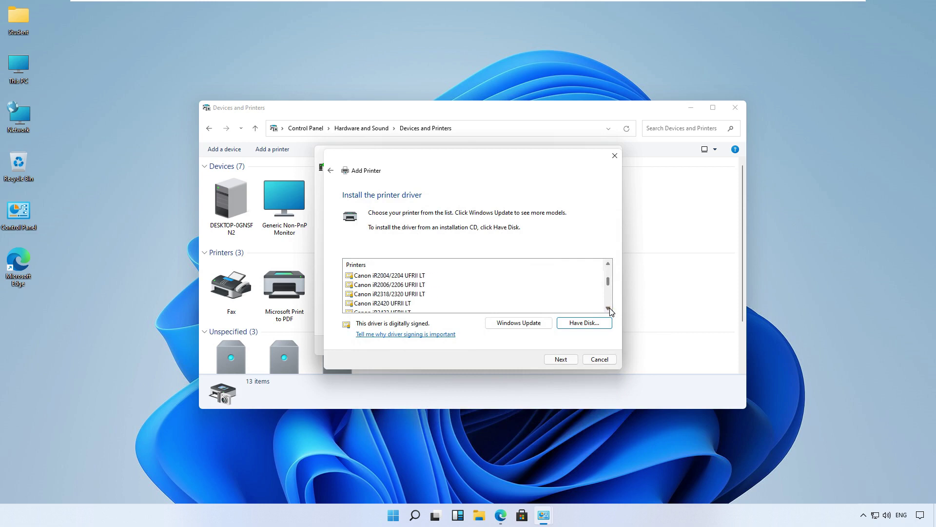
left_click(610, 310)
left_click(609, 310)
left_click(609, 309)
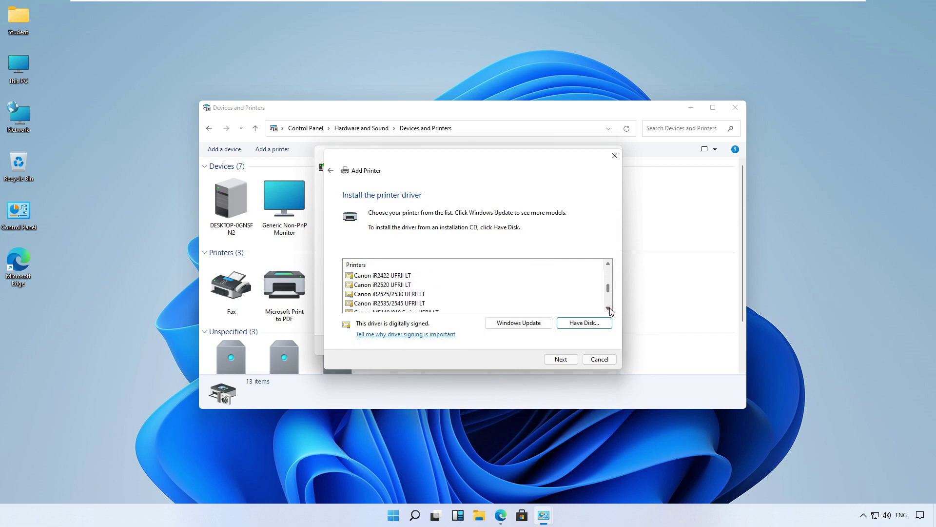
left_click(397, 296)
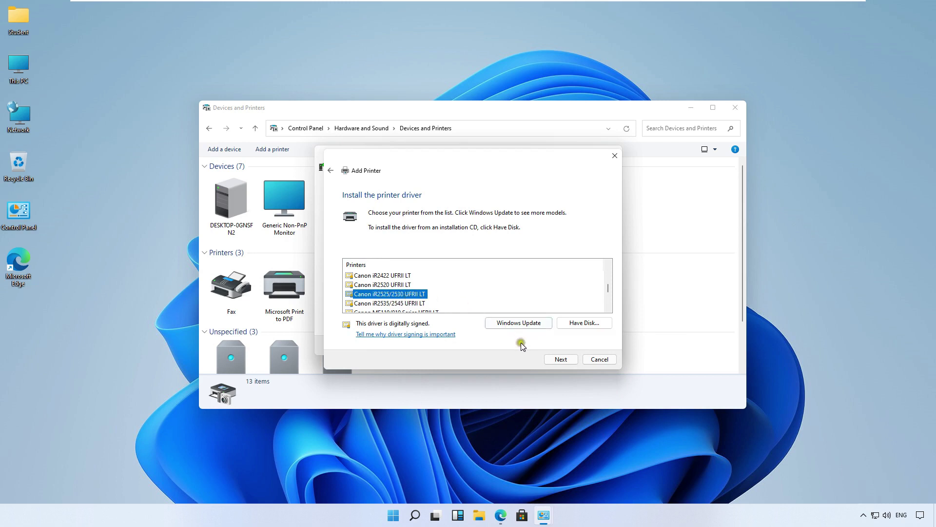
Step: Accept the model and default printer name, allowing UAC so the driver installs
left_click(560, 359)
left_click(560, 360)
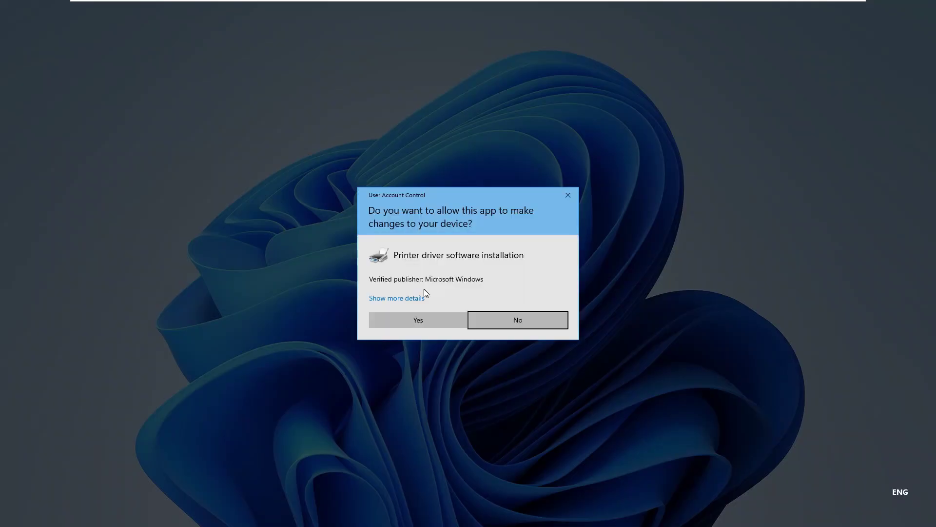
left_click(411, 318)
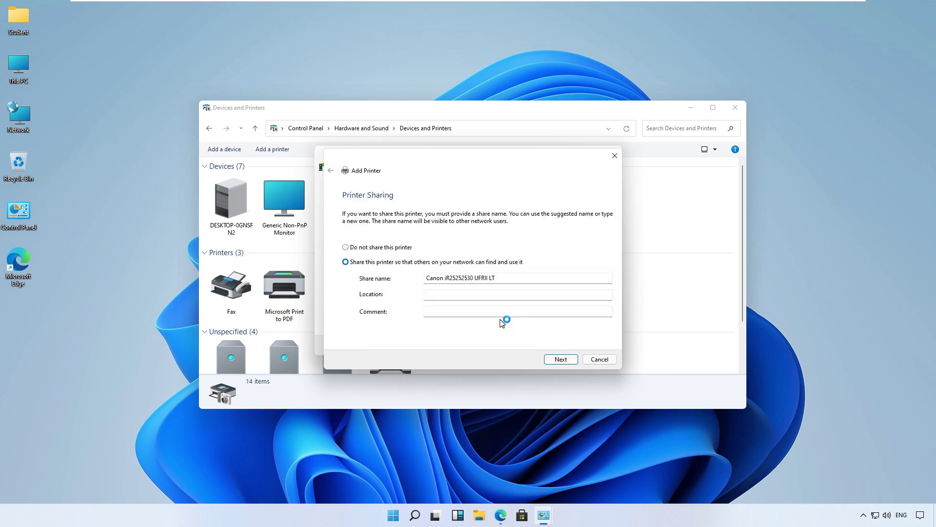
Step: Keep the printer unshared, finish the wizard, and select the new Canon printer in the list
left_click(353, 249)
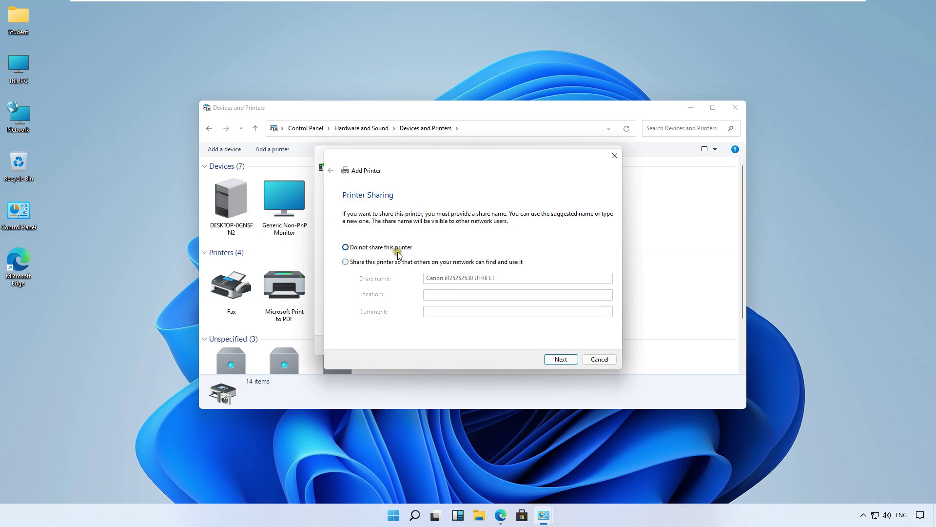
left_click(560, 359)
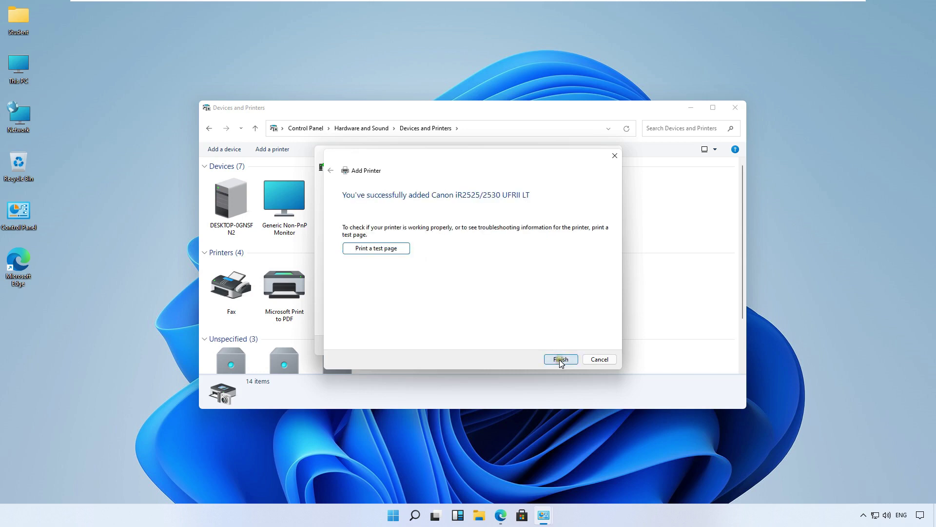
left_click(561, 359)
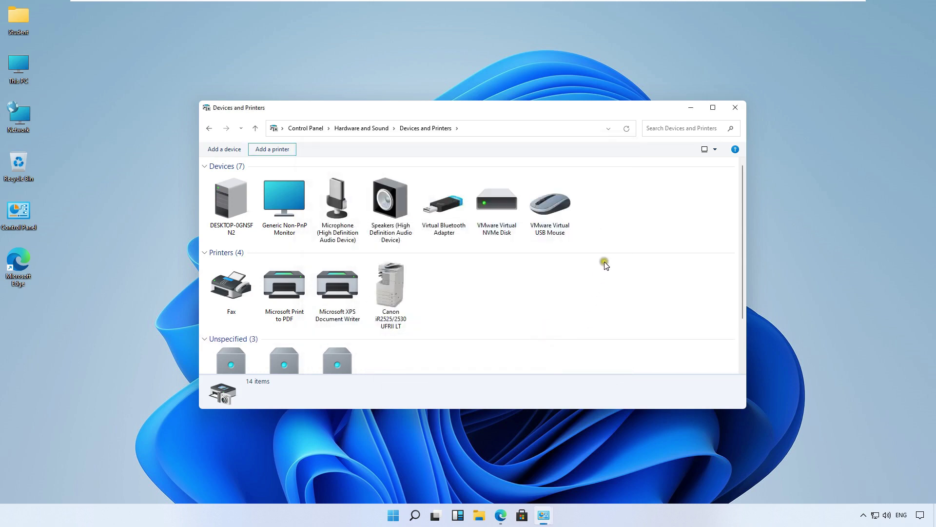
left_click(390, 288)
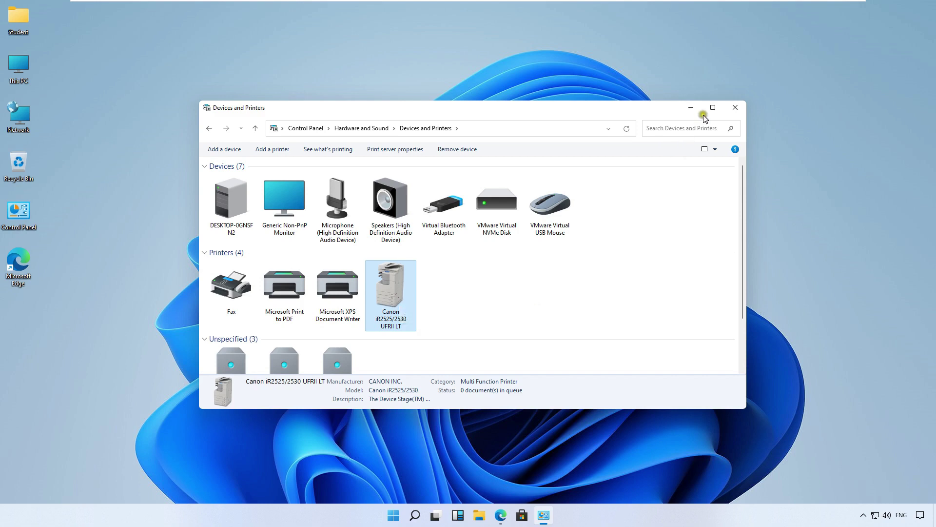
Step: Close Devices and Printers and open \\192.168.1.9 from the Run box
left_click(732, 109)
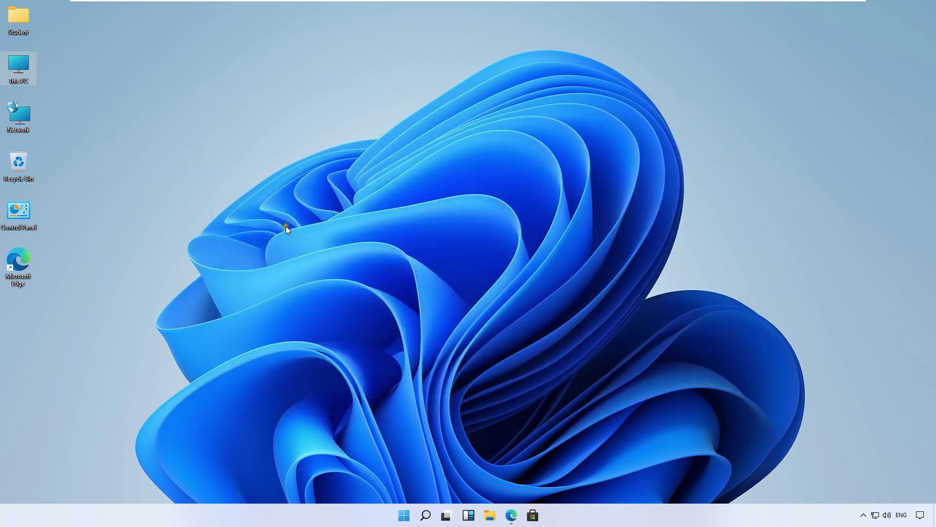
right_click(403, 514)
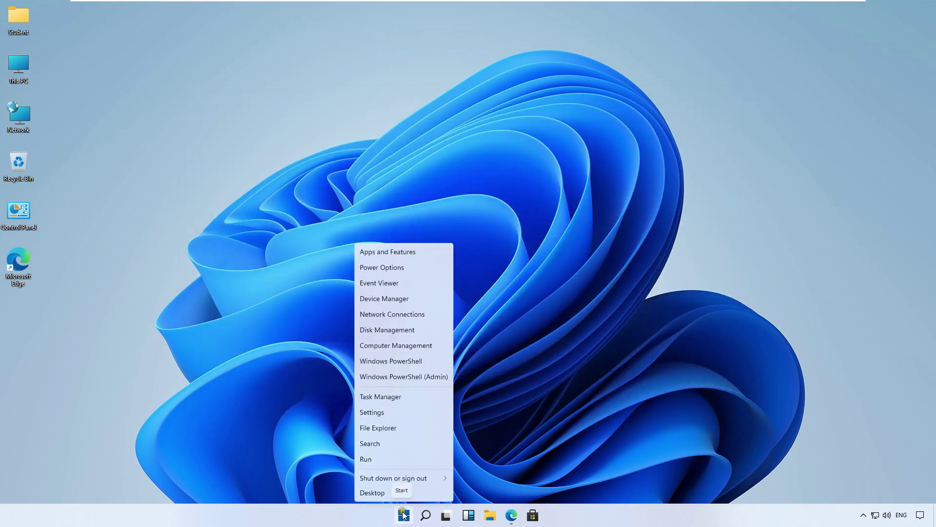
left_click(370, 457)
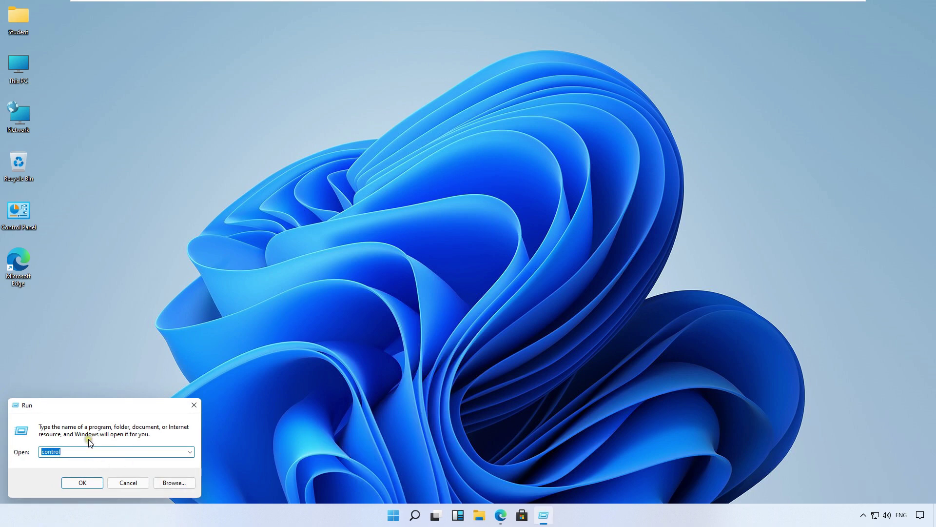
type("\\192.168.1.9")
key("Return")
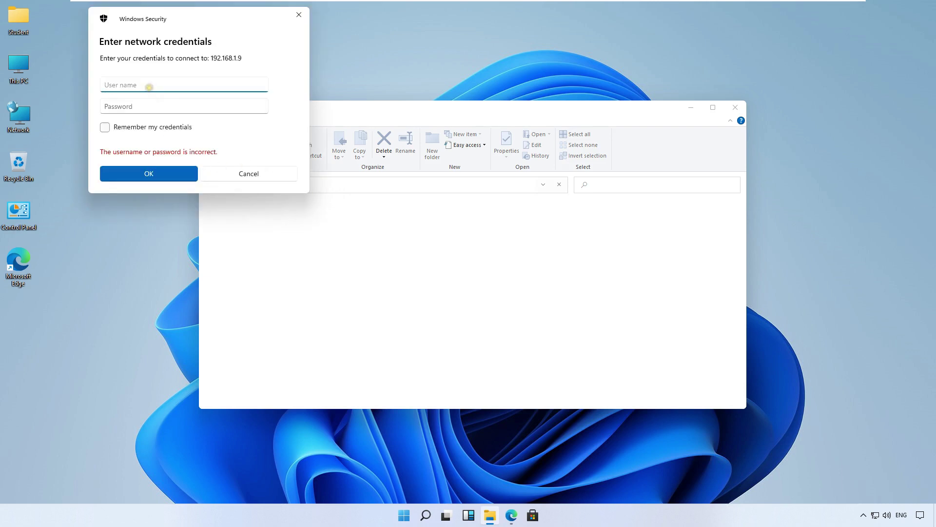
type("administrator")
Step: Enter the username and password, tick Remember my credentials, and connect
key("Tab")
type("p")
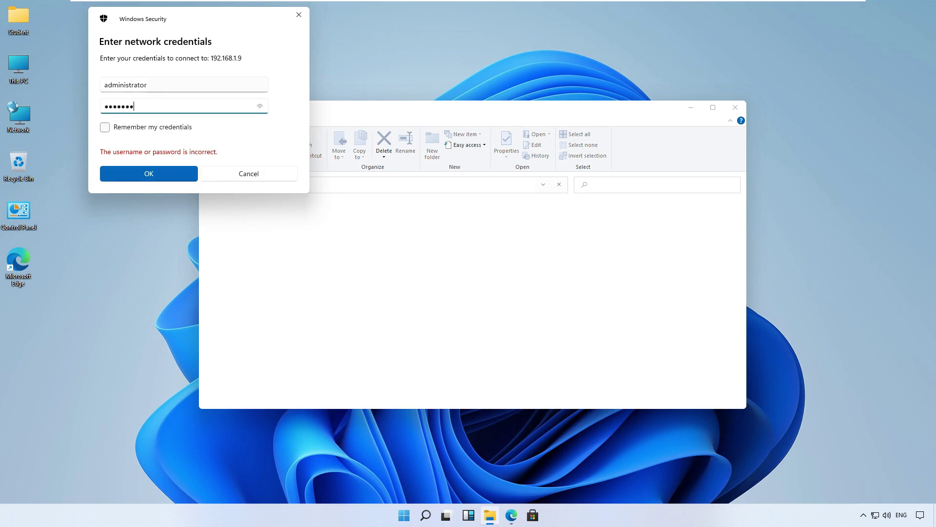
left_click(113, 133)
left_click(105, 129)
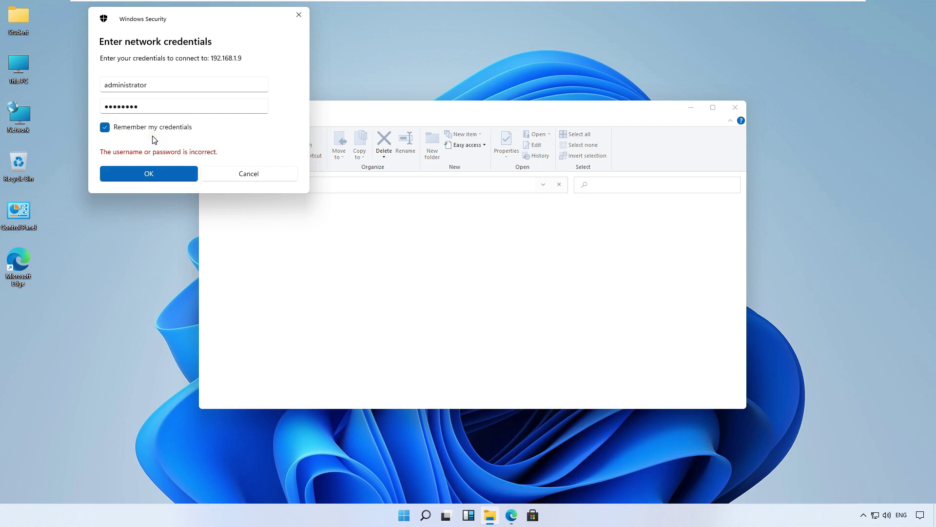
left_click(142, 174)
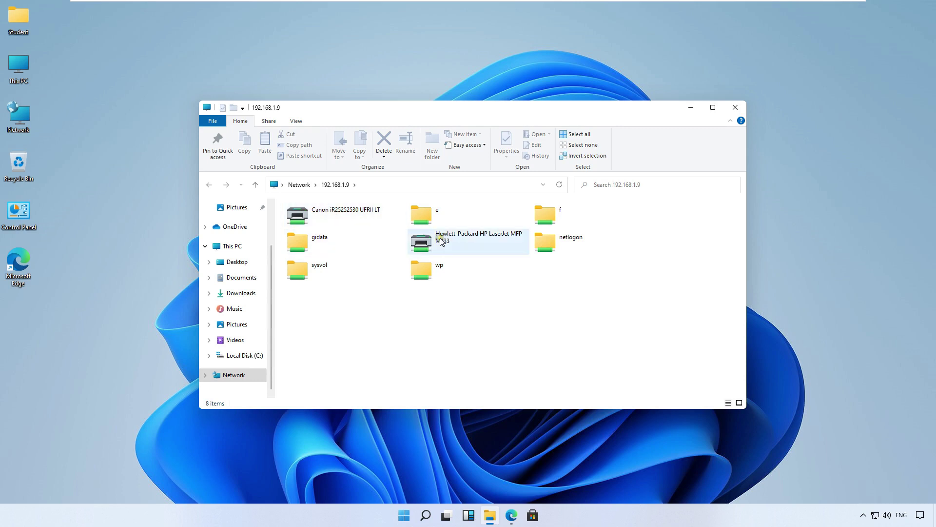
Step: Connect to the shared Hewlett-Packard HP LaserJet MFP M433 printer on 192.168.1.9
left_click(464, 240)
right_click(487, 235)
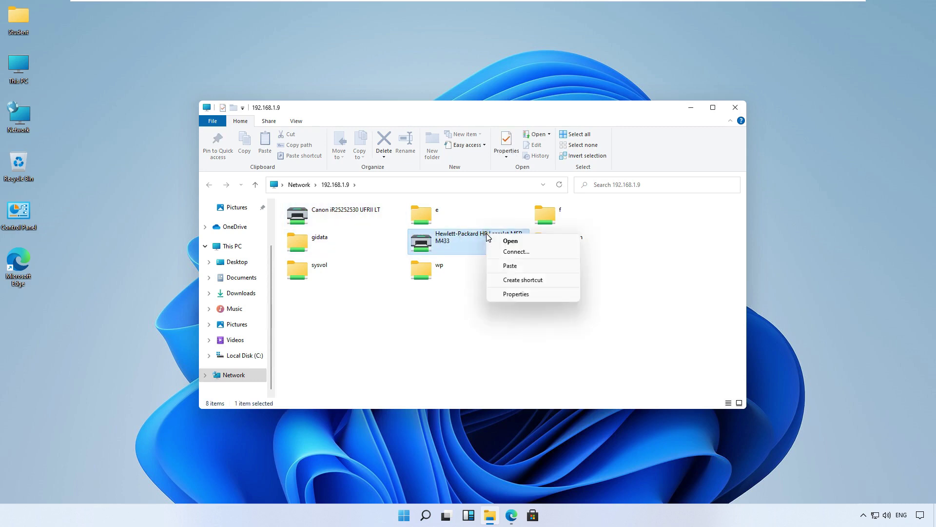
left_click(533, 256)
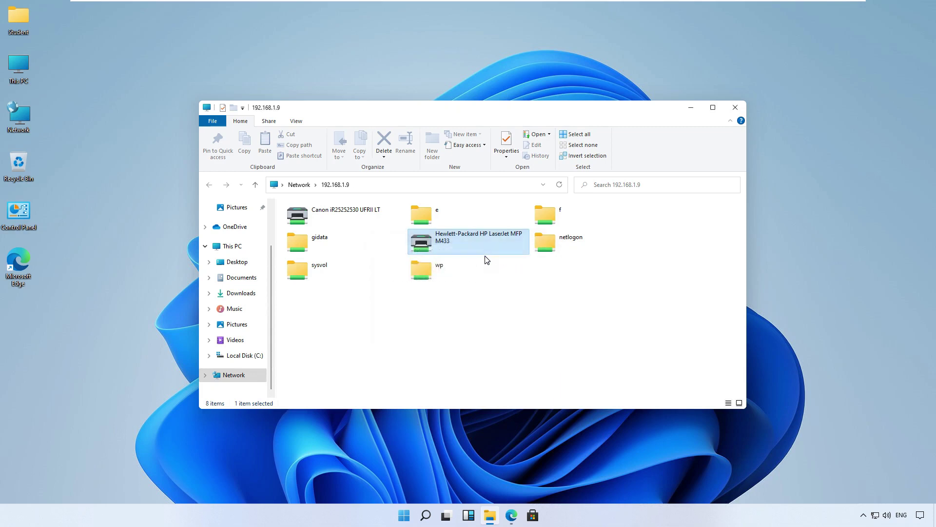
Step: Close File Explorer and launch Control Panel via Run with the control command
left_click(739, 107)
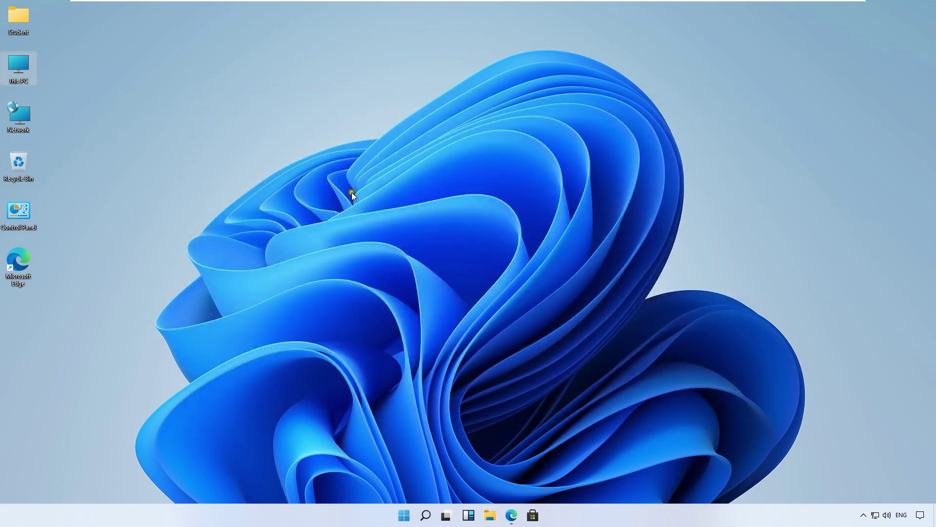
right_click(392, 515)
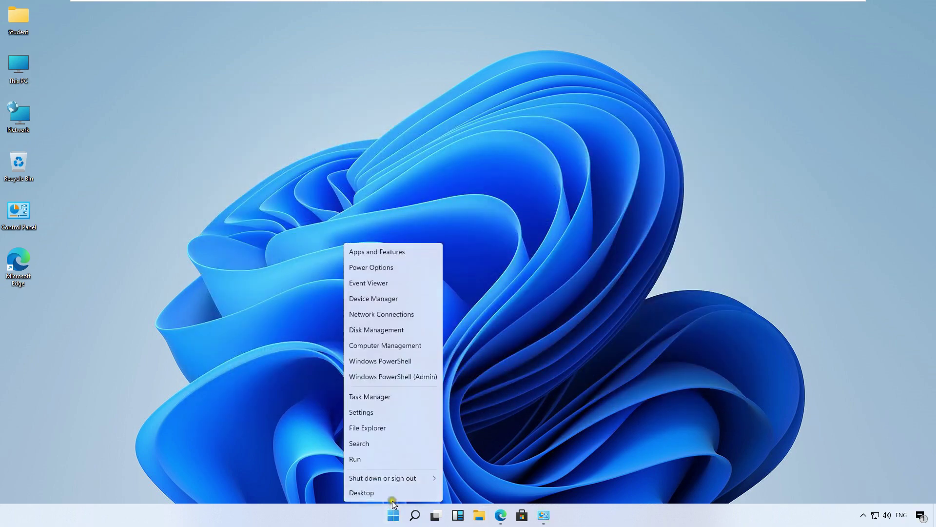
left_click(369, 459)
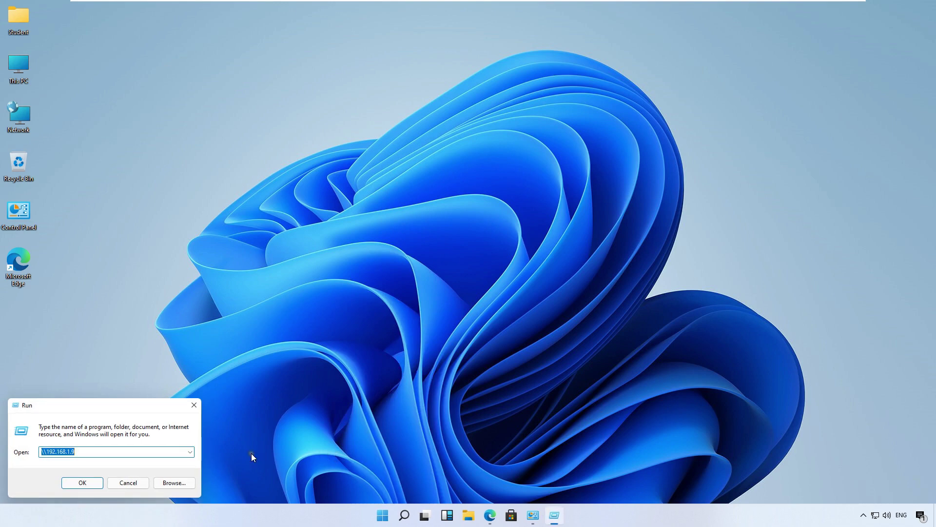
type("control")
key("Return")
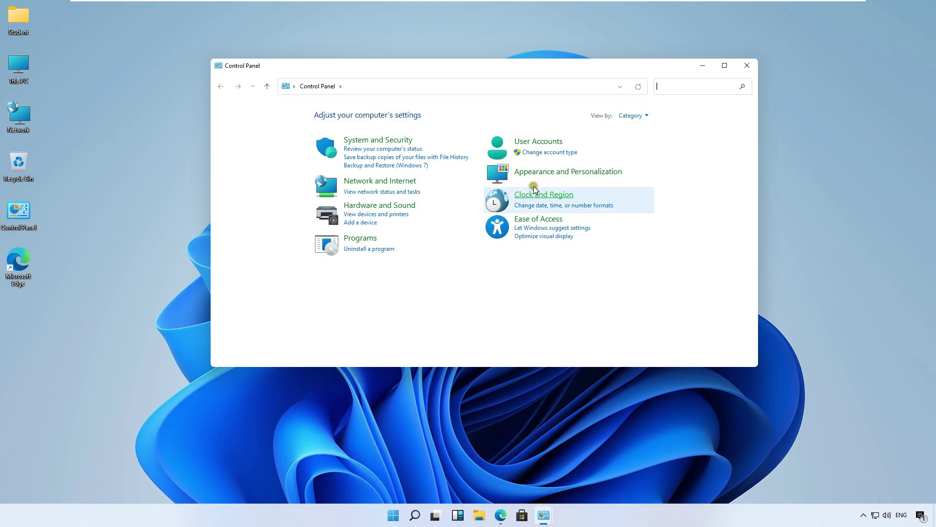
type("pri")
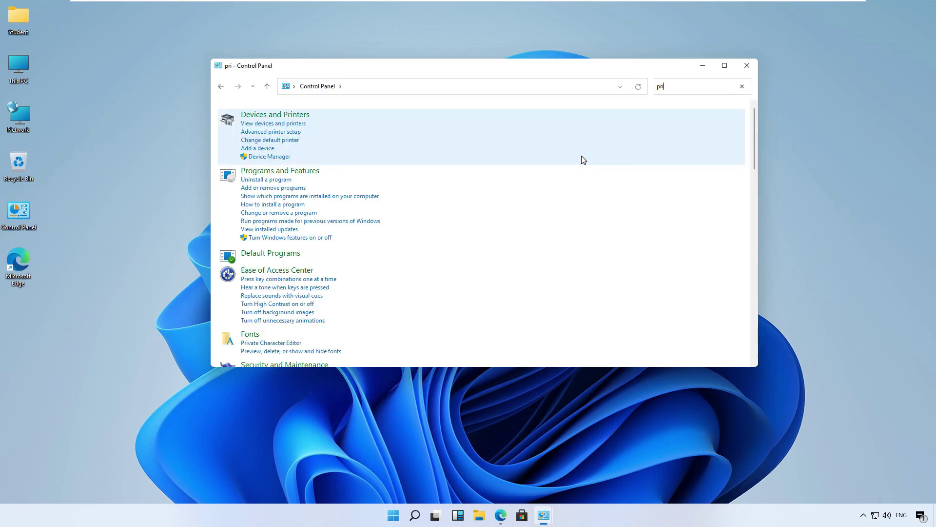
type("nter")
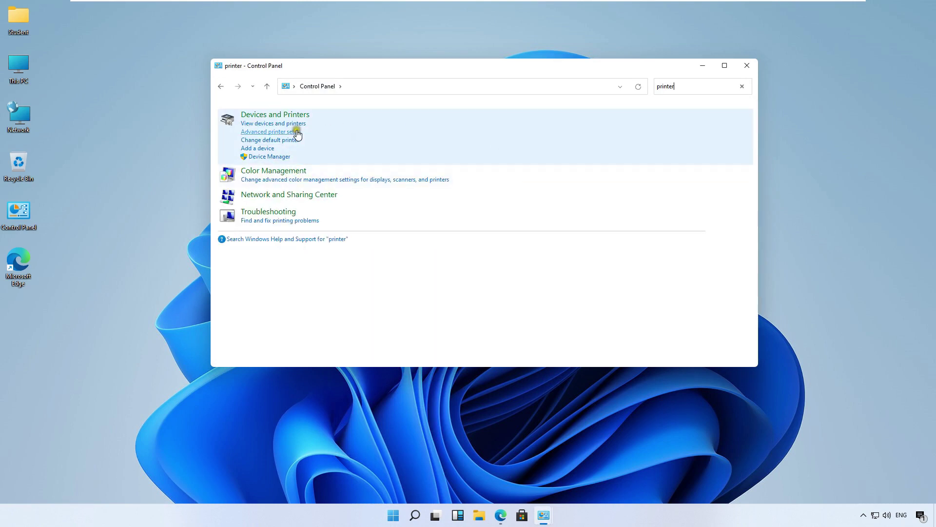
Step: Show Devices and Printers and select the newly listed HP LaserJet MFP M433
left_click(280, 124)
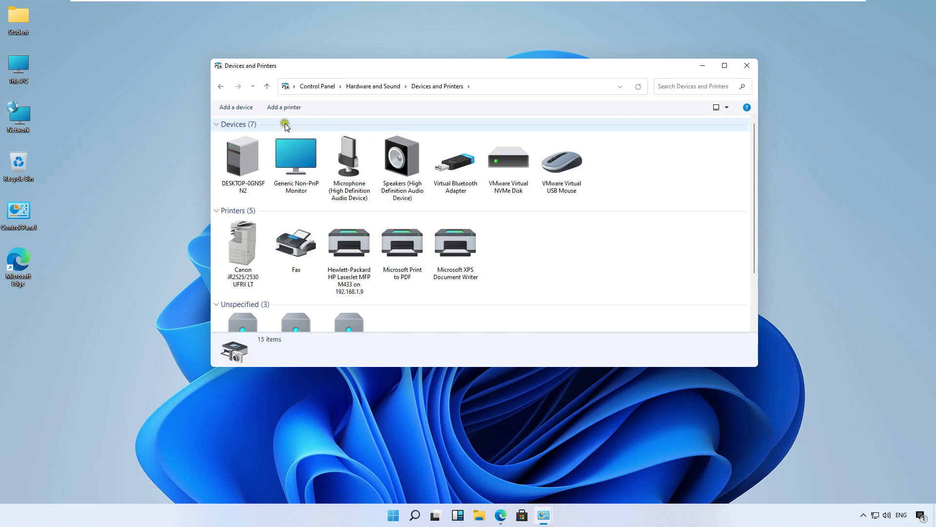
left_click(357, 272)
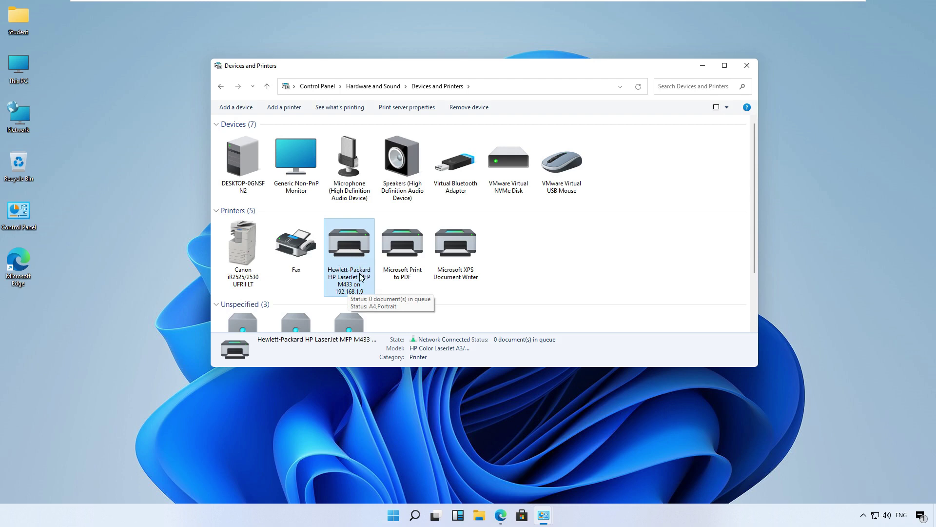
left_click(361, 268)
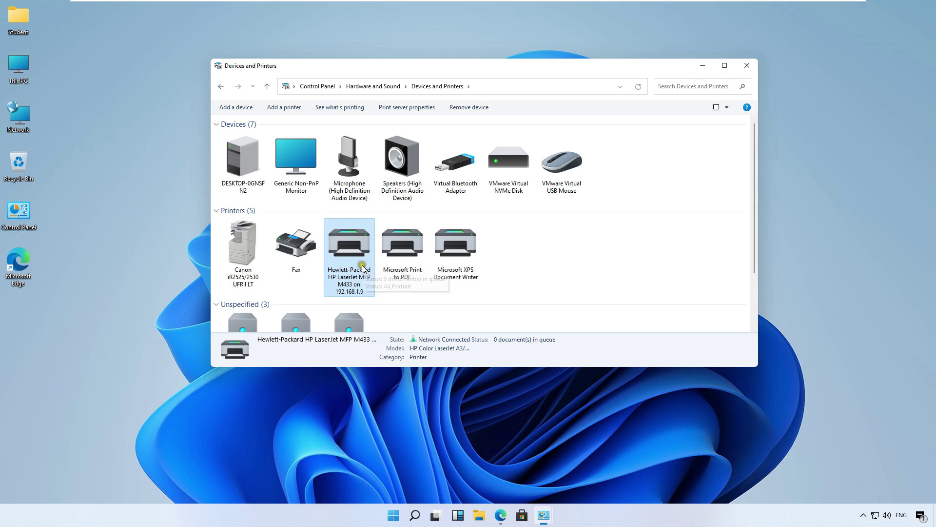
Step: Add the HP Colour 410 series (HP Ink Tank Wireless 410, HPD88795) from the found devices and select it
left_click(284, 108)
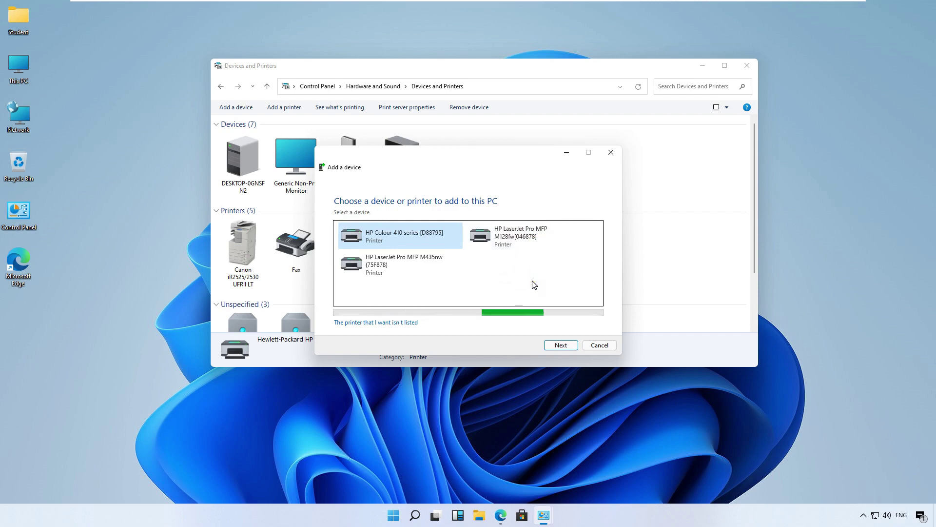
left_click(529, 235)
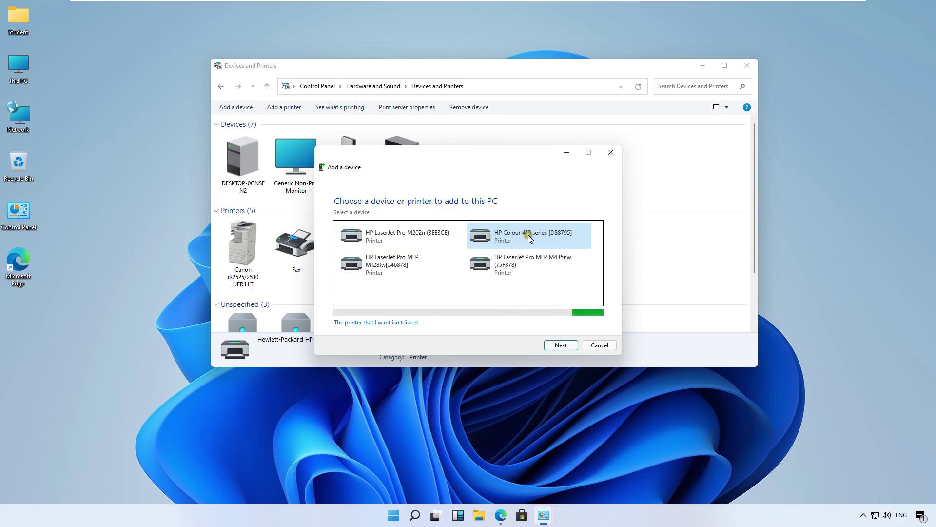
left_click(559, 349)
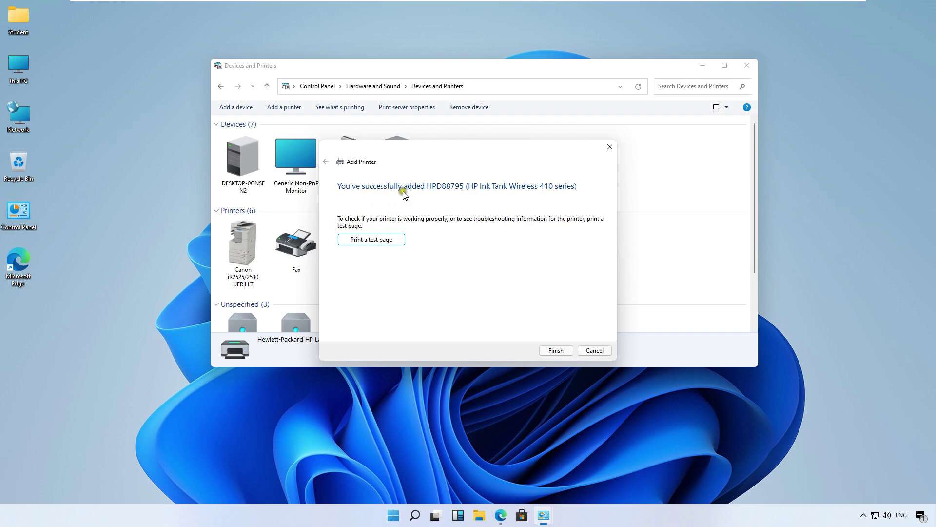
left_click(566, 349)
left_click(509, 253)
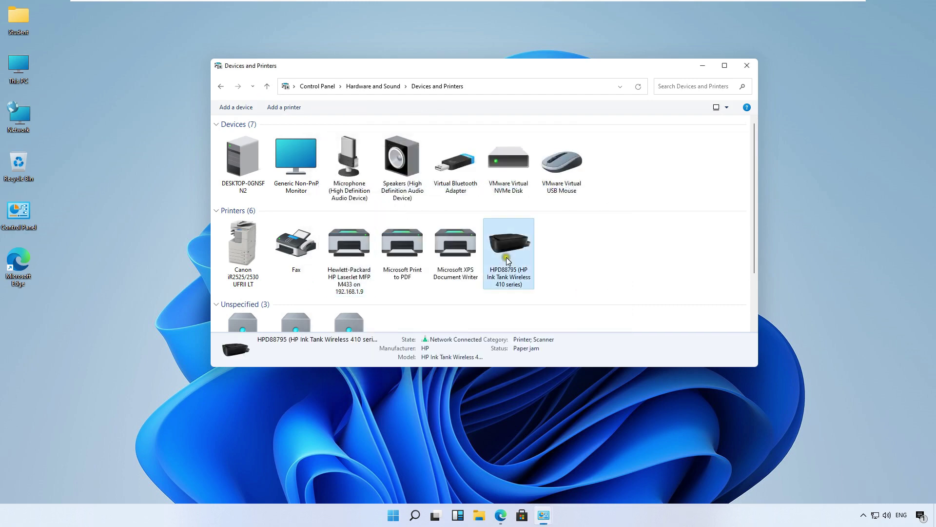